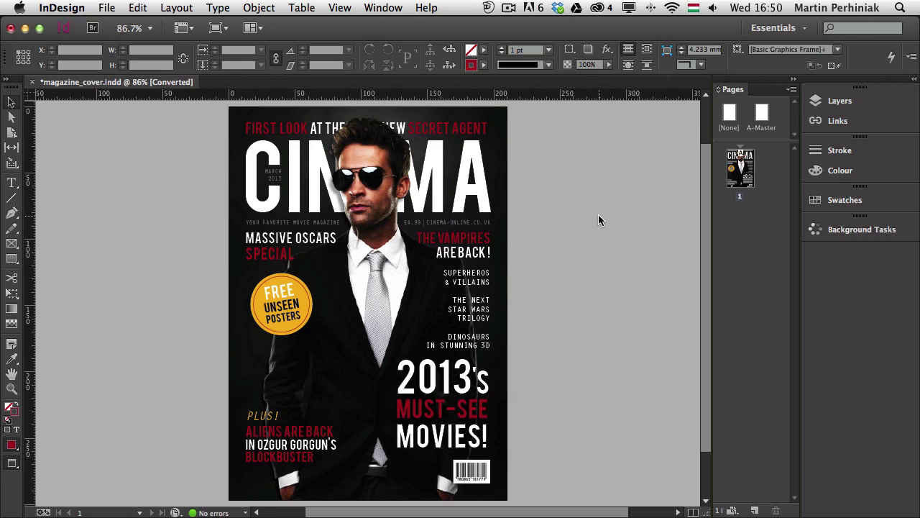
pyautogui.click(80, 6)
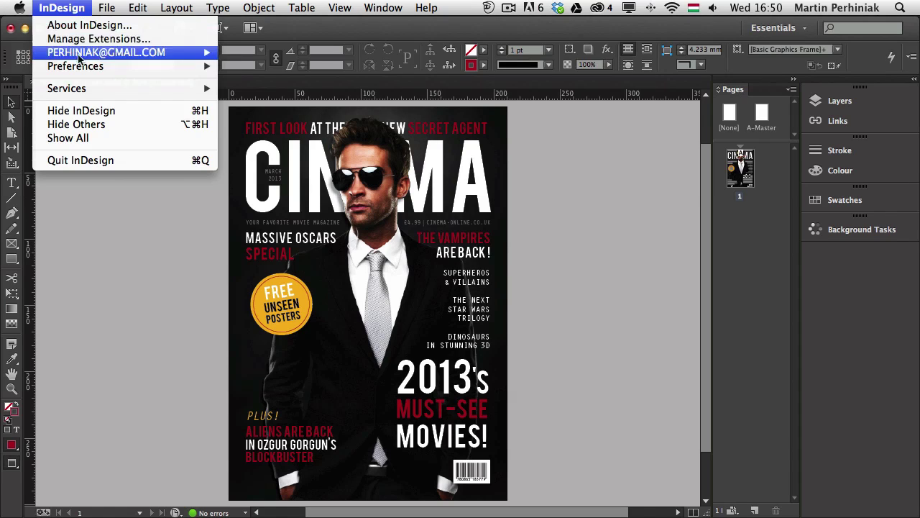
pyautogui.moveTo(102, 68)
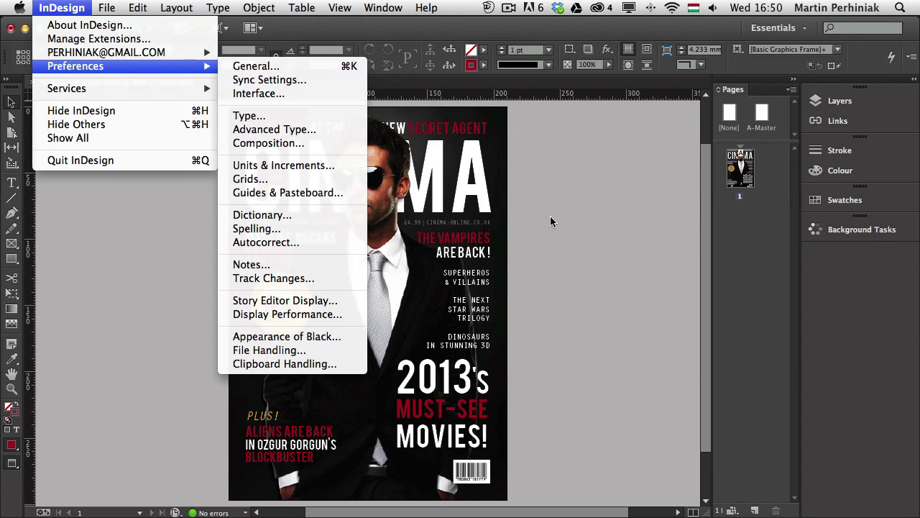
pyautogui.moveTo(134, 6)
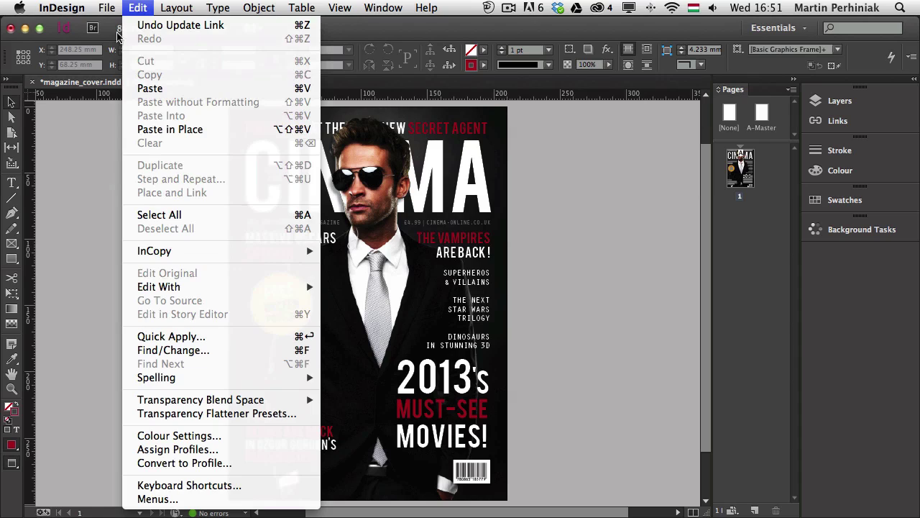
pyautogui.click(97, 219)
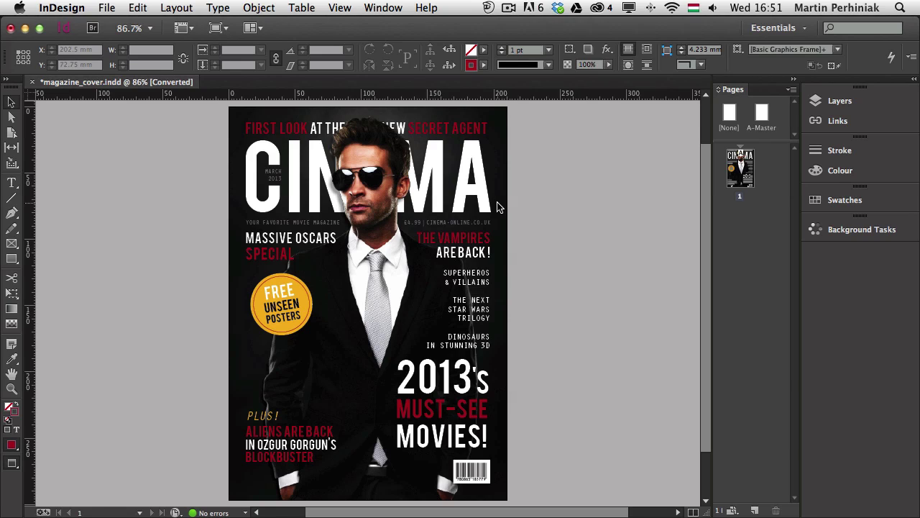
# Turn off Smart Text Reflow in the Type preferences while the magazine cover document is open.
pyautogui.click(74, 8)
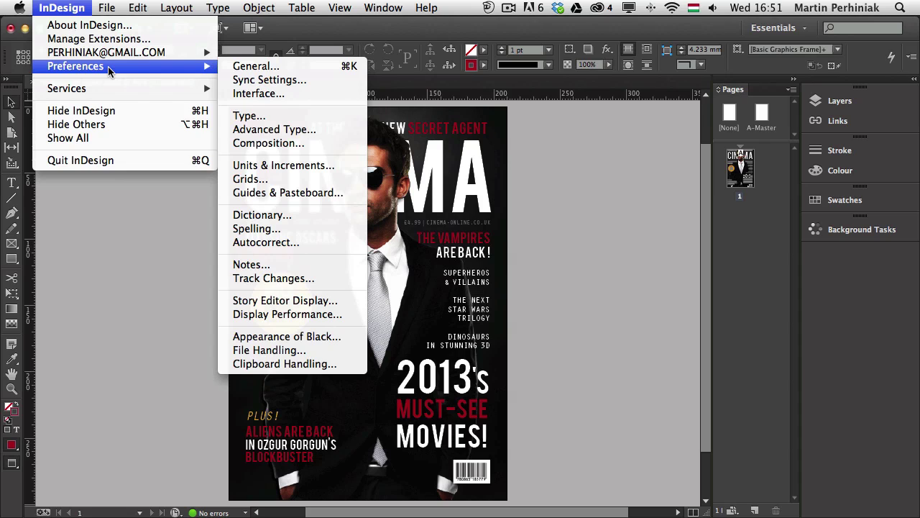
pyautogui.click(271, 122)
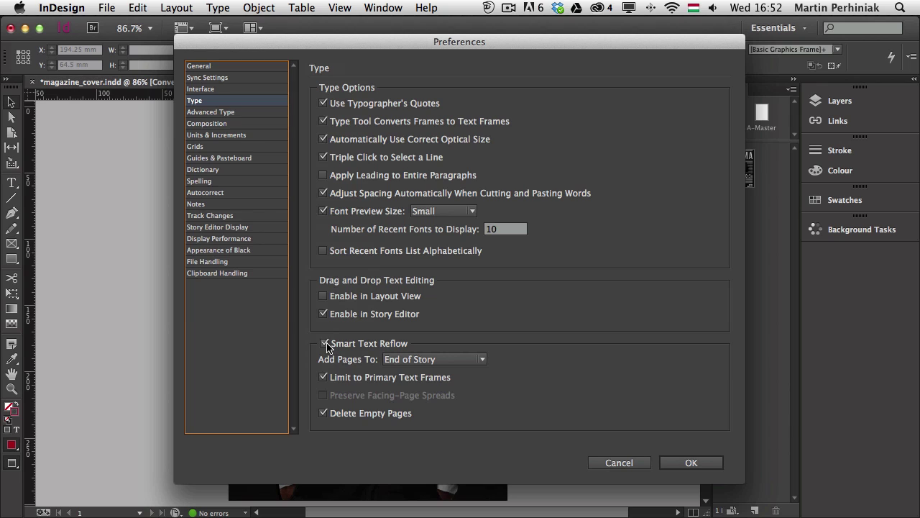
pyautogui.click(325, 344)
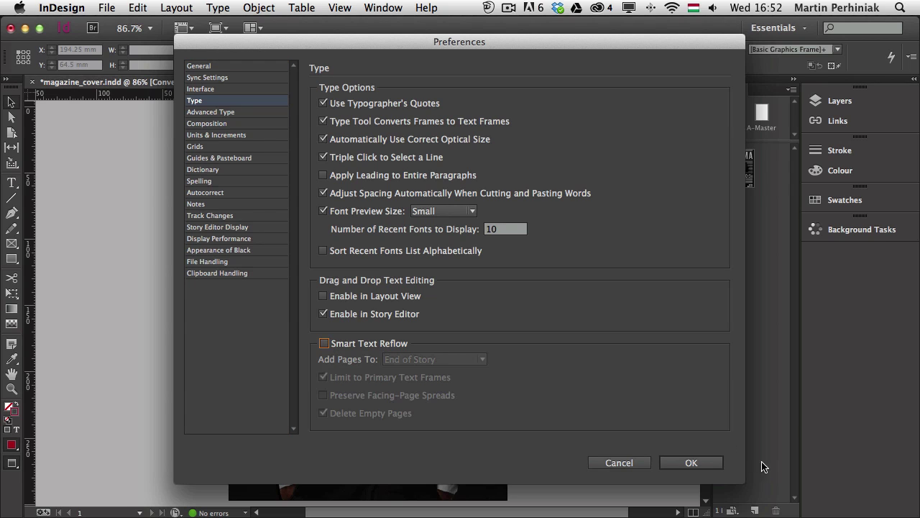
pyautogui.click(687, 464)
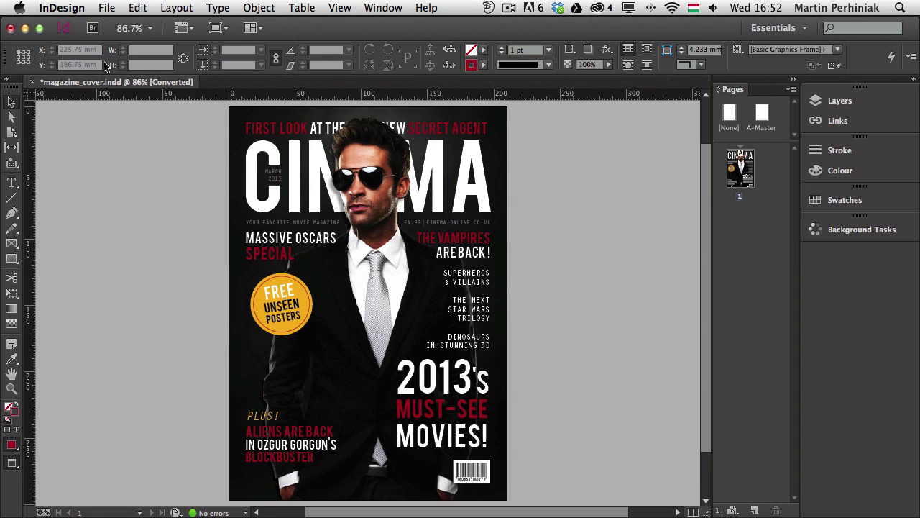
# Create an A4 print document with the default settings and check its Smart Text Reflow option in the Type preferences.
pyautogui.press('super+n')
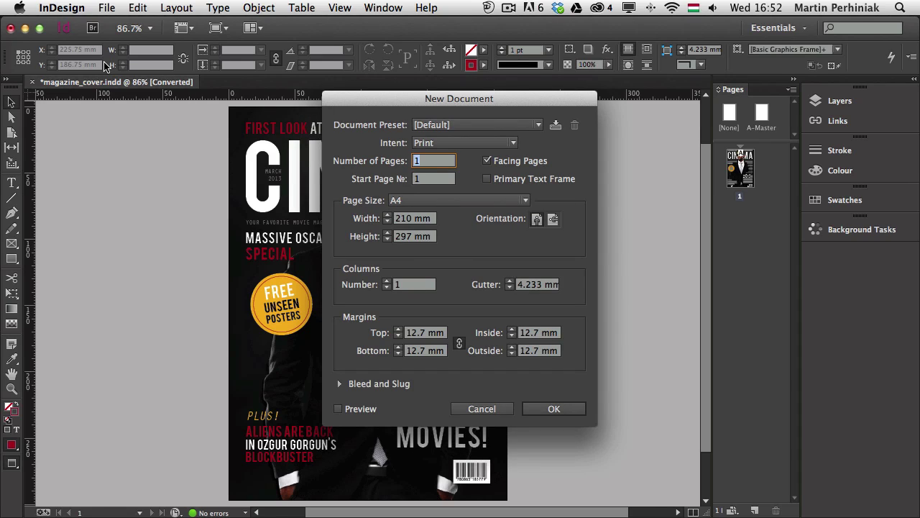
pyautogui.click(581, 415)
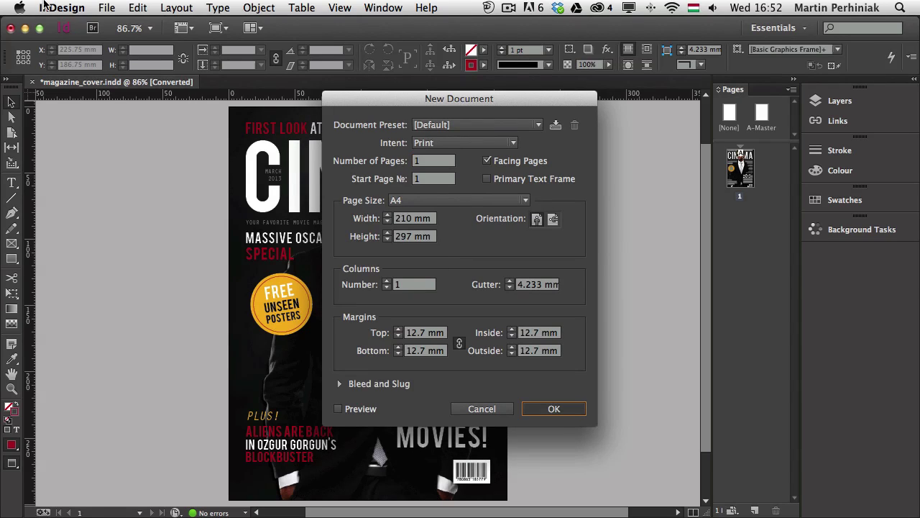
pyautogui.click(571, 411)
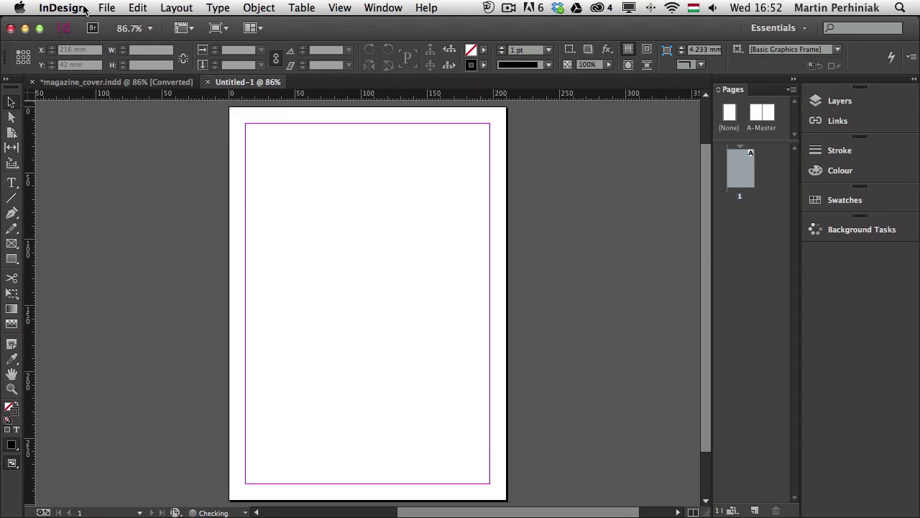
pyautogui.click(79, 9)
pyautogui.moveTo(95, 66)
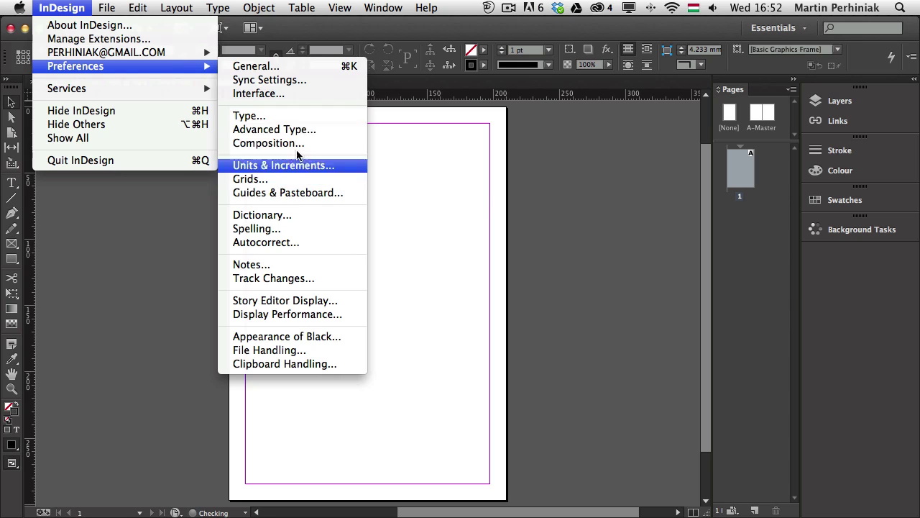
pyautogui.click(280, 122)
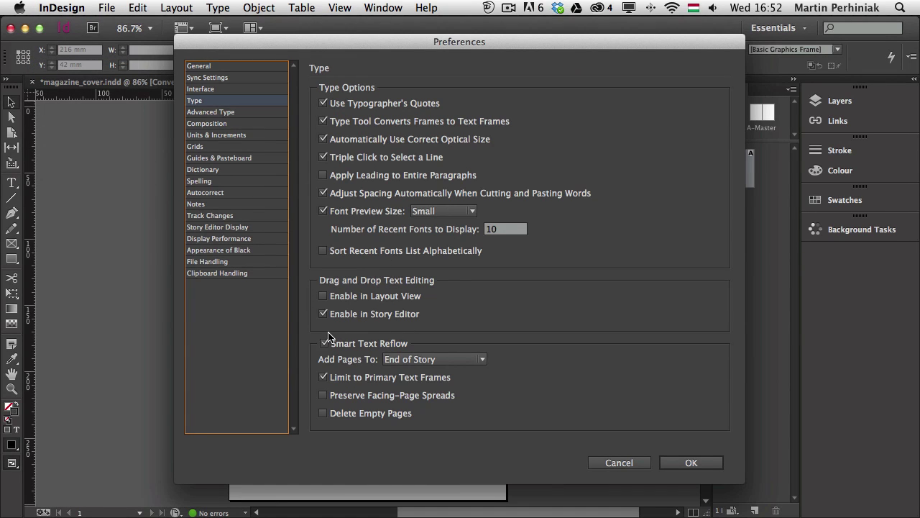
pyautogui.click(633, 463)
# Close the untitled document and the magazine cover, discarding the cover's unsaved changes.
pyautogui.press('super+w')
pyautogui.press('super+w')
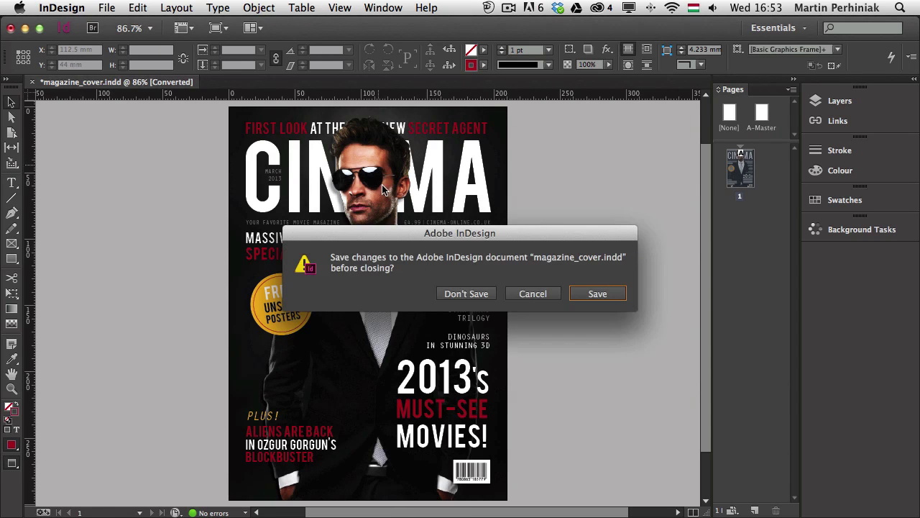
pyautogui.click(468, 295)
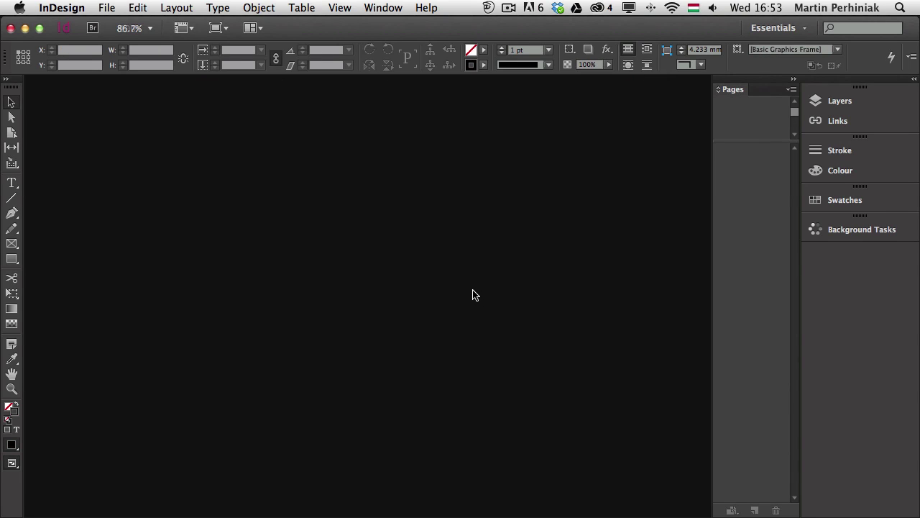
# With no document open, turn off Smart Text Reflow in the Type preferences and apply the change.
pyautogui.press('super+k')
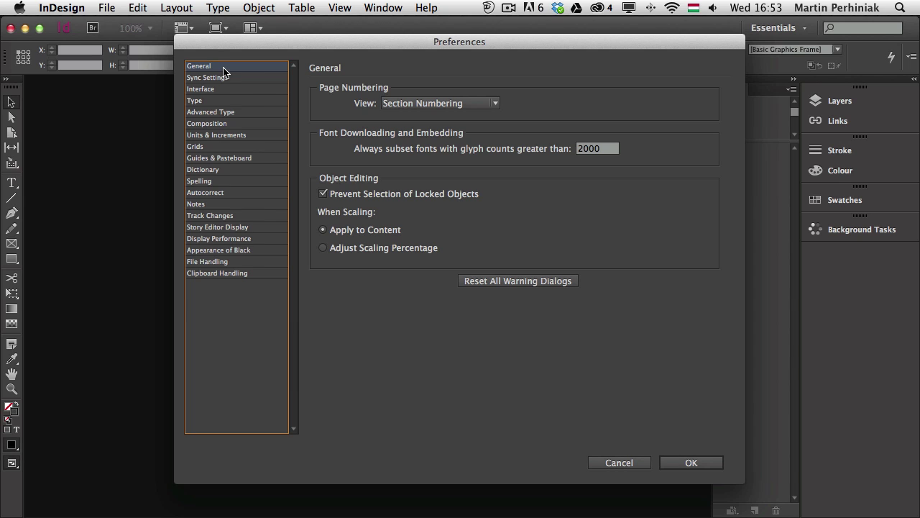
pyautogui.click(216, 112)
pyautogui.click(214, 102)
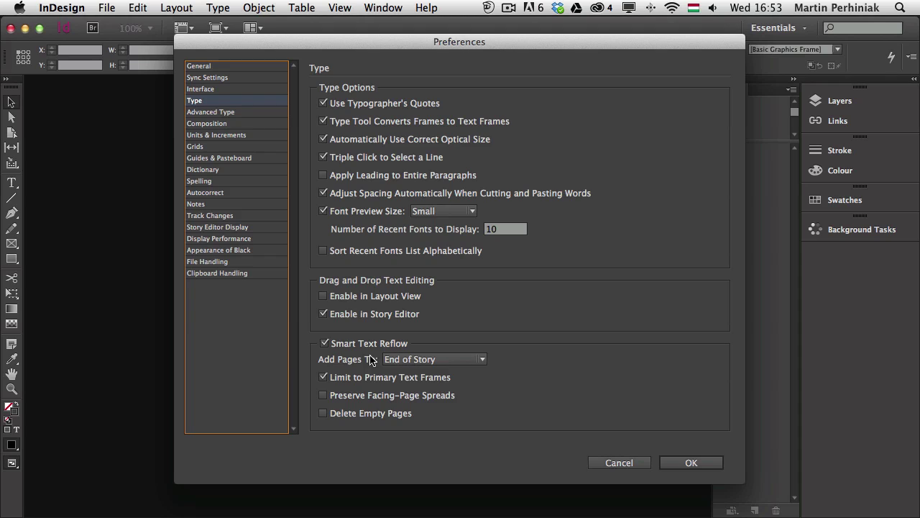
pyautogui.click(340, 347)
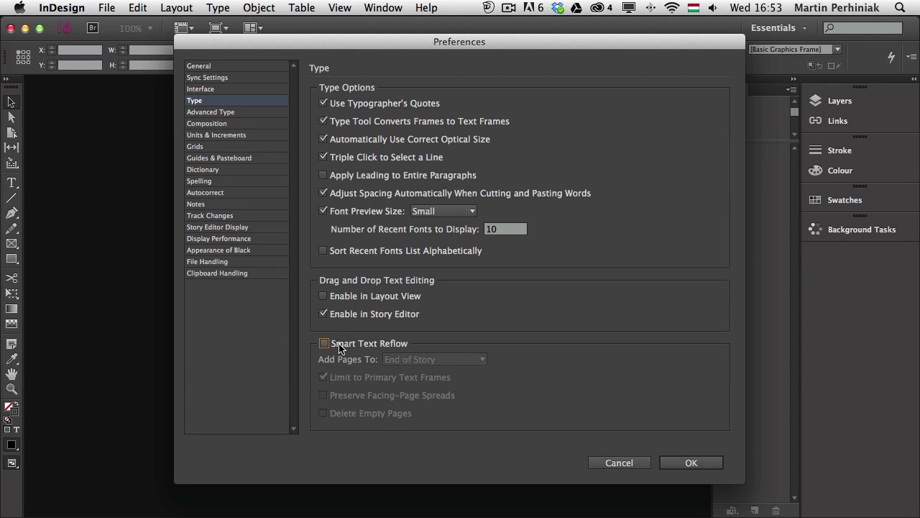
pyautogui.click(708, 462)
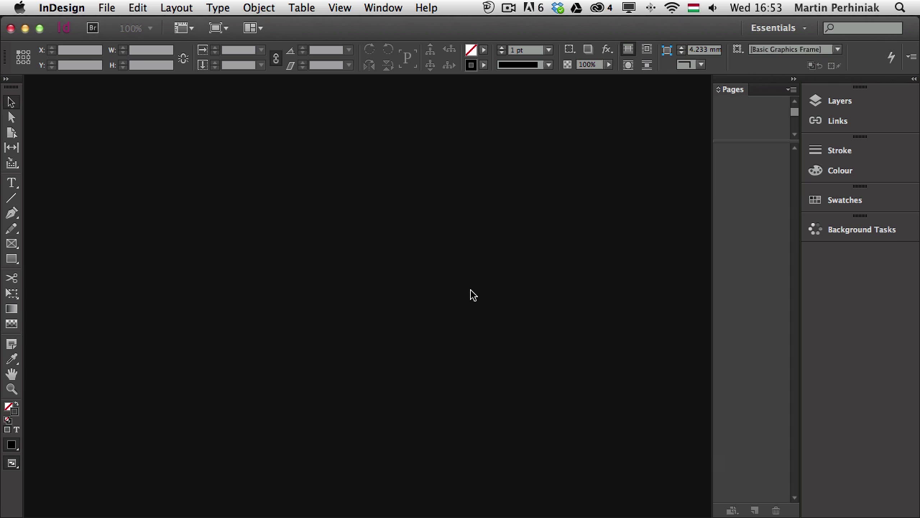
# Create another default document, check its Smart Text Reflow option in the Type preferences without saving any changes, and close it.
pyautogui.press('super+n')
pyautogui.press('Return')
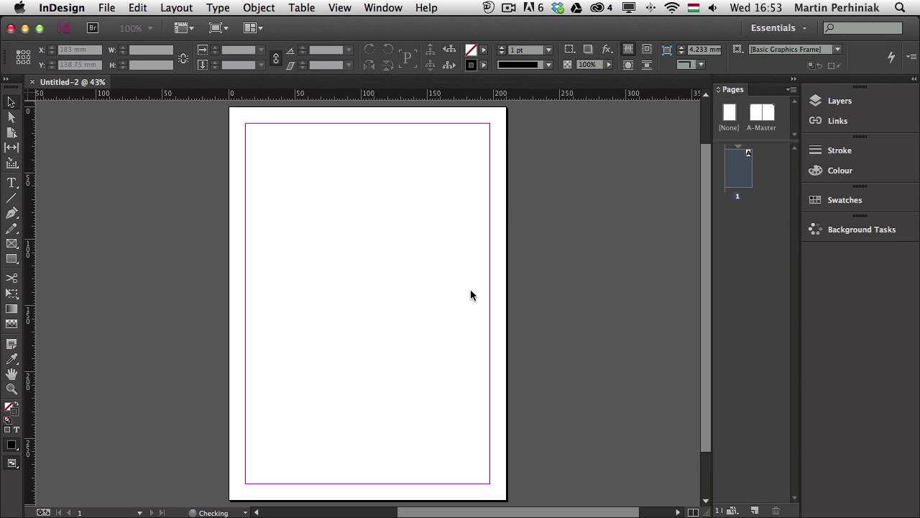
pyautogui.press('super+k')
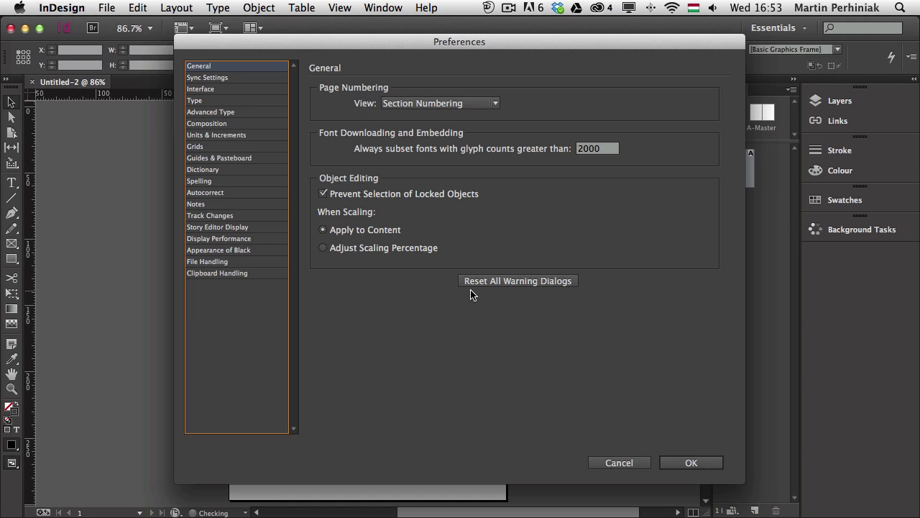
pyautogui.click(223, 102)
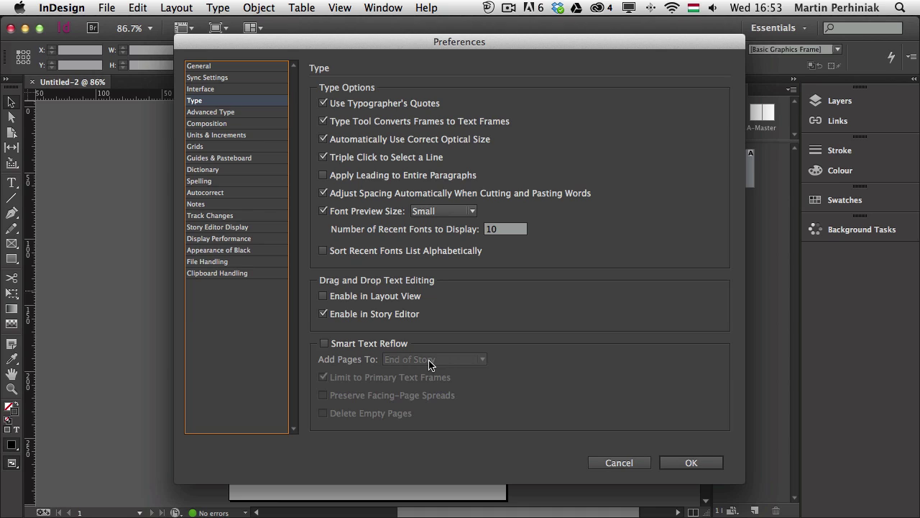
pyautogui.click(384, 346)
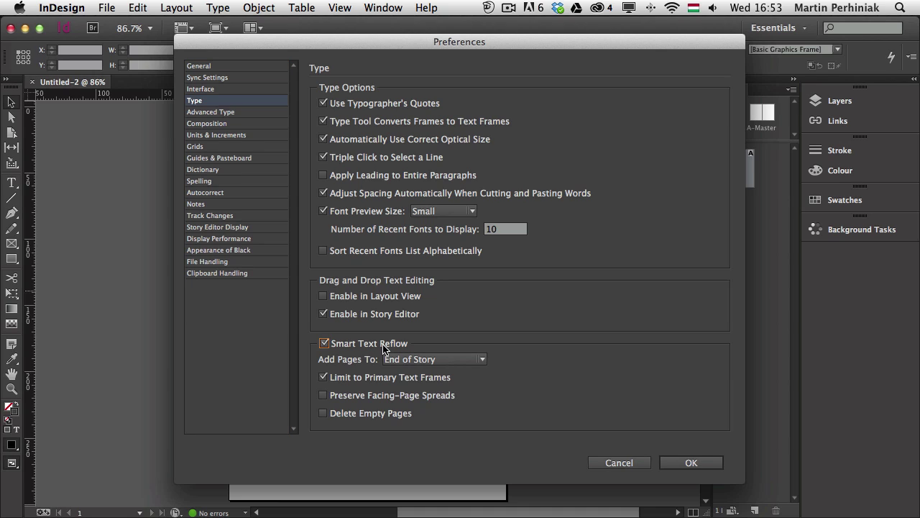
pyautogui.click(619, 462)
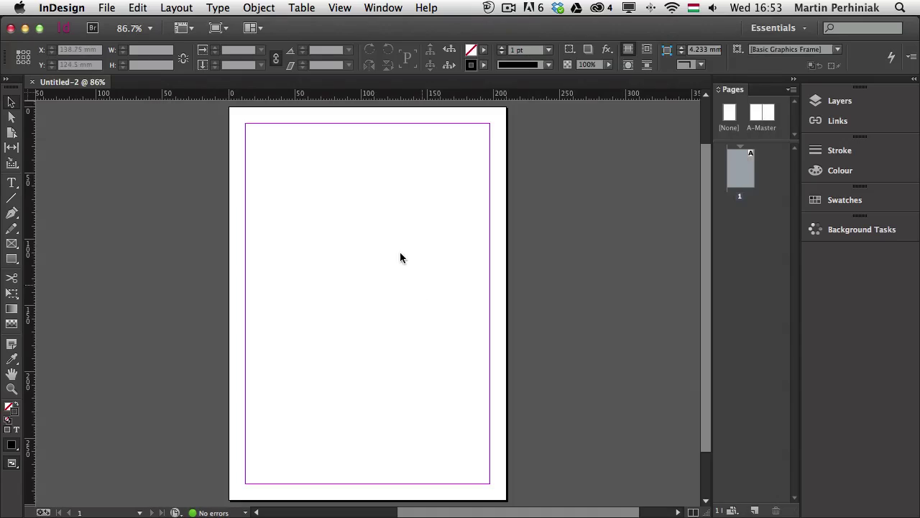
pyautogui.press('super+w')
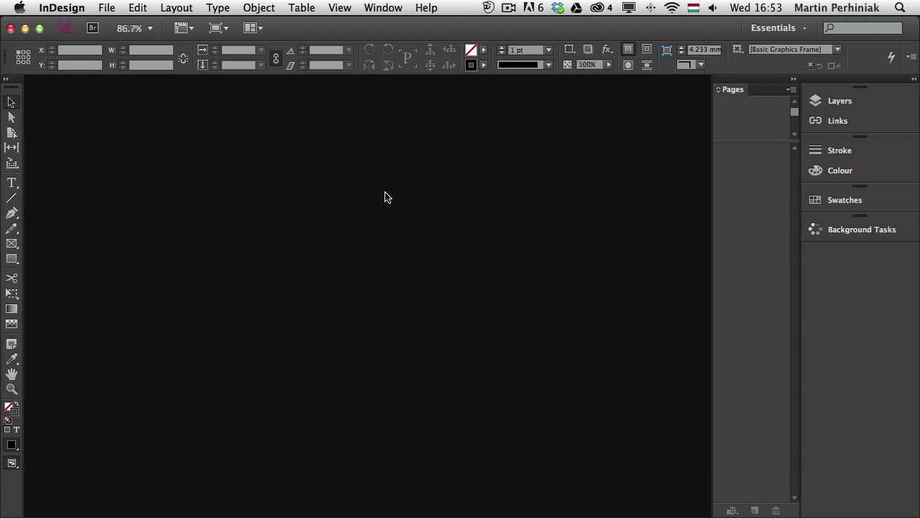
# With all documents closed, turn Smart Text Reflow on in the Type preferences.
pyautogui.press('super+n')
pyautogui.press('super+k')
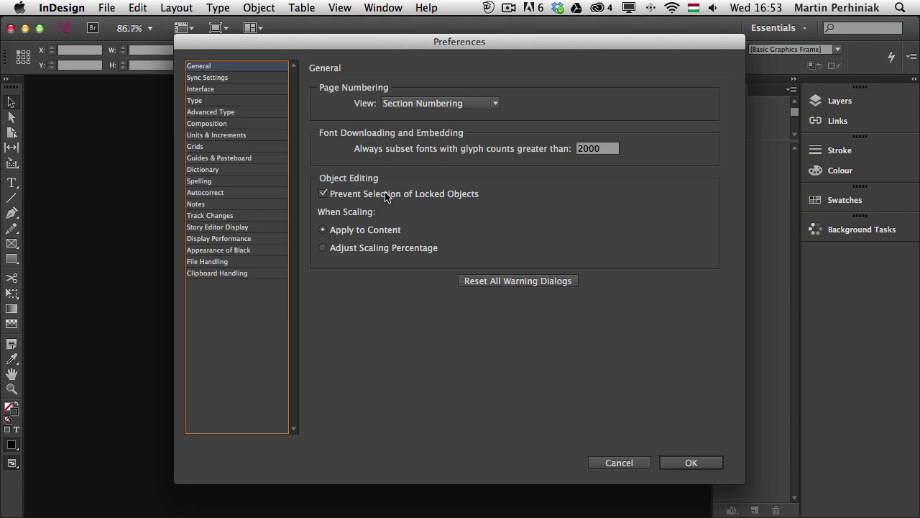
pyautogui.click(222, 102)
pyautogui.click(377, 345)
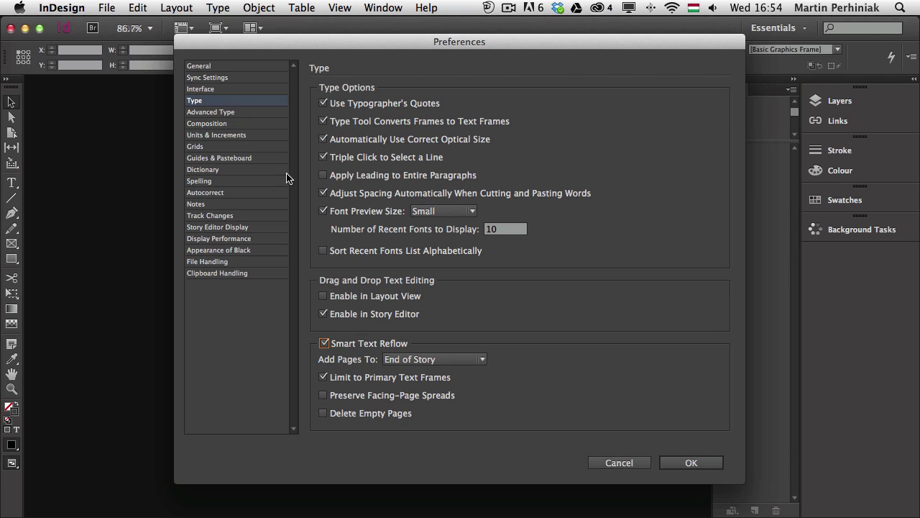
# Review the Advanced Type, Composition, Units & Increments, Grids, and Guides & Pasteboard preferences, discarding any changes.
pyautogui.click(244, 113)
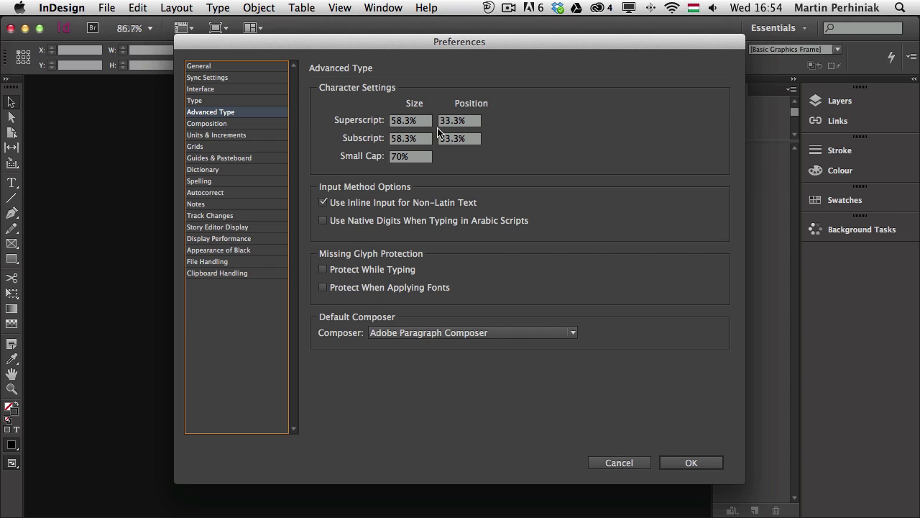
pyautogui.click(212, 125)
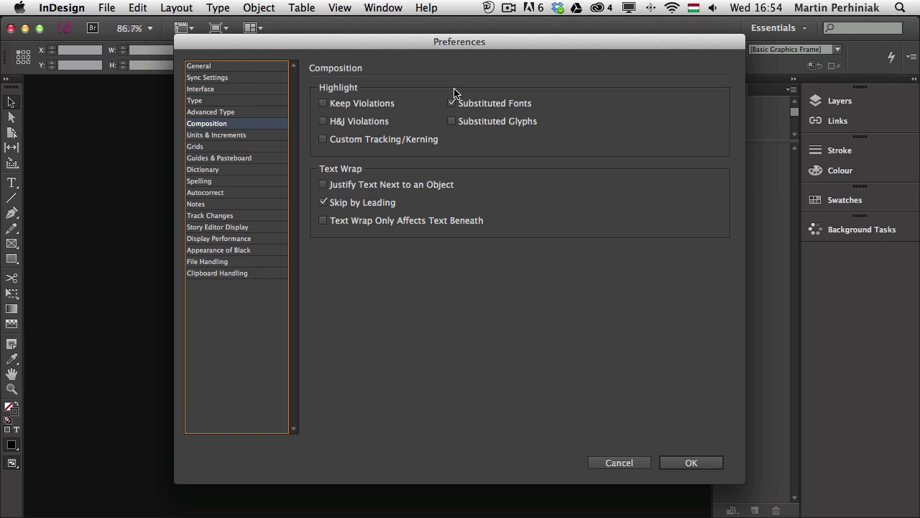
pyautogui.click(225, 136)
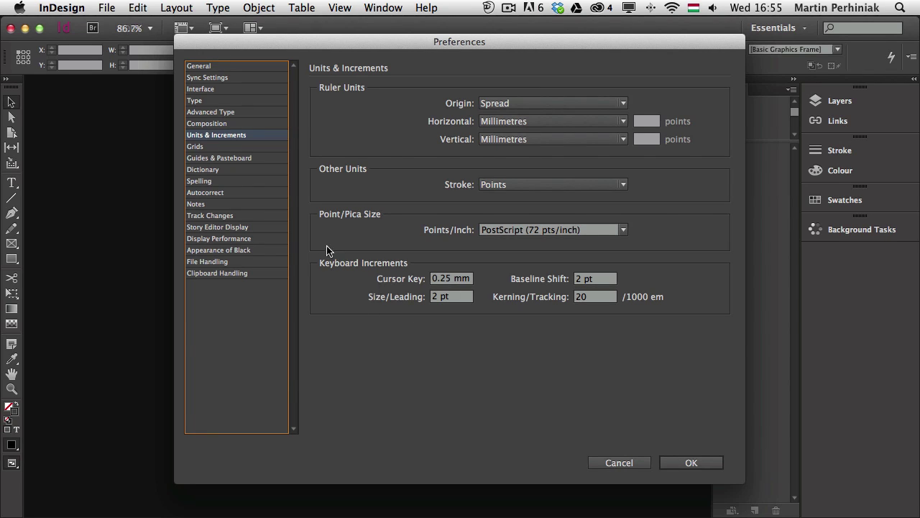
pyautogui.click(217, 149)
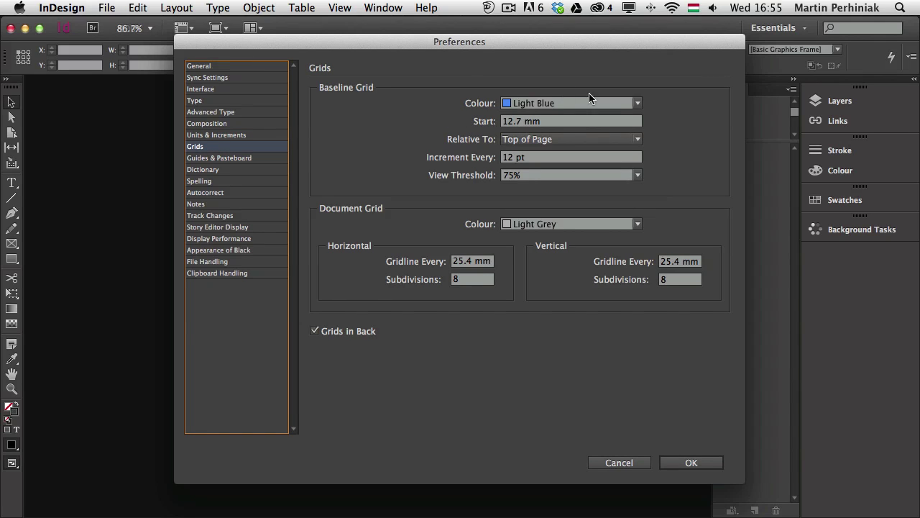
pyautogui.click(207, 158)
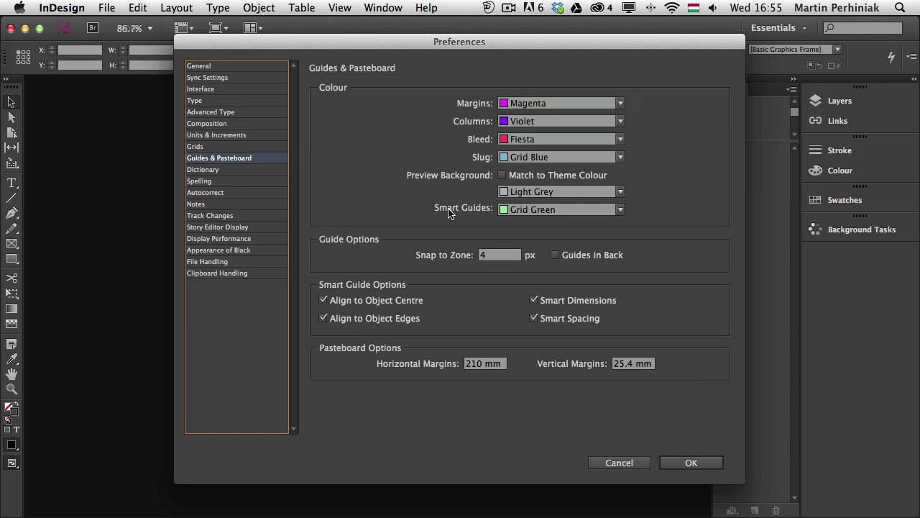
pyautogui.click(626, 462)
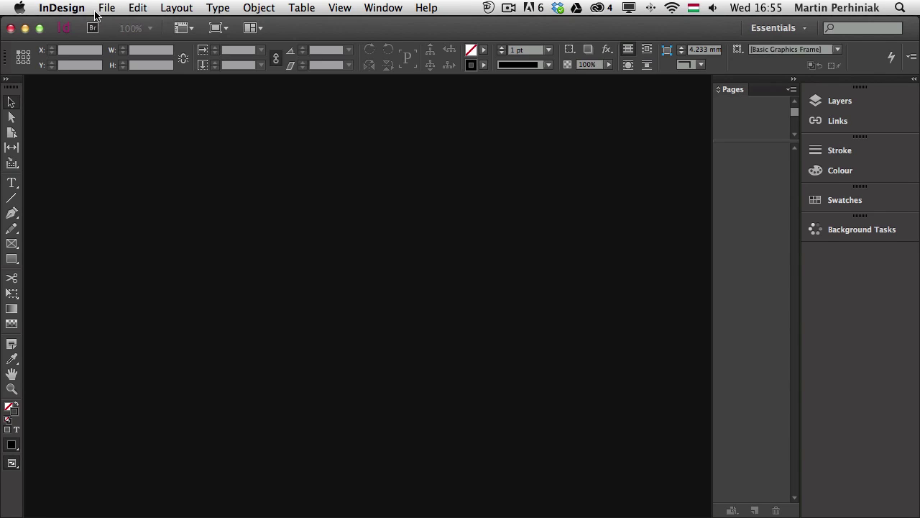
# Open the recent magazine_cover.indd from the Digital Publishing files, update its modified links, and collapse the Links panel.
pyautogui.click(102, 8)
pyautogui.moveTo(165, 66)
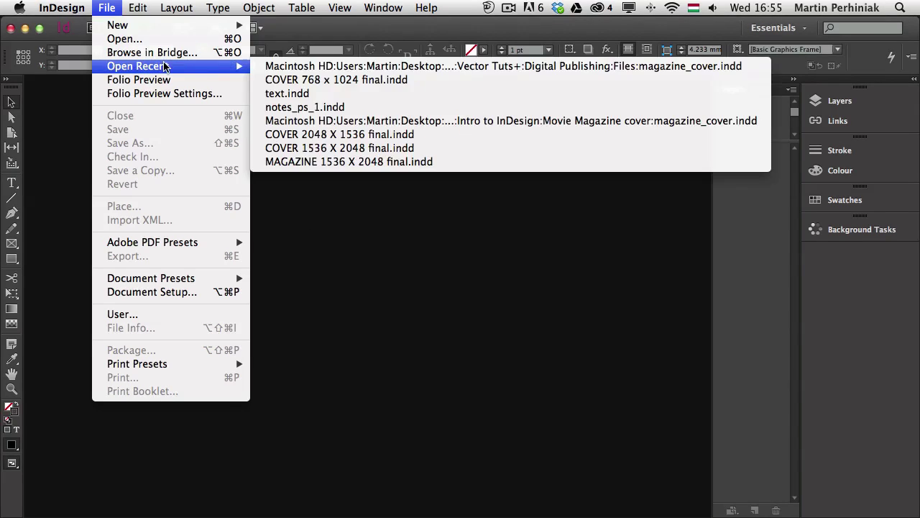
pyautogui.click(464, 66)
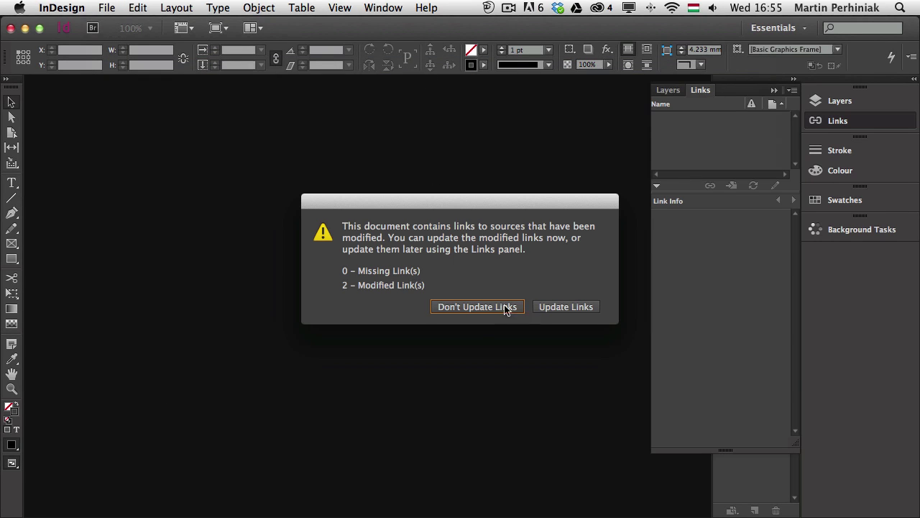
pyautogui.click(588, 307)
pyautogui.click(836, 122)
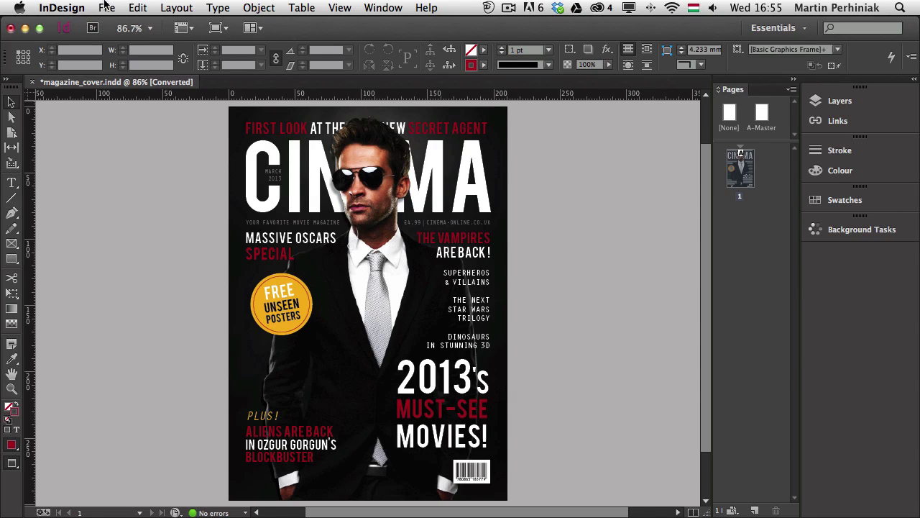
pyautogui.press('super+minus')
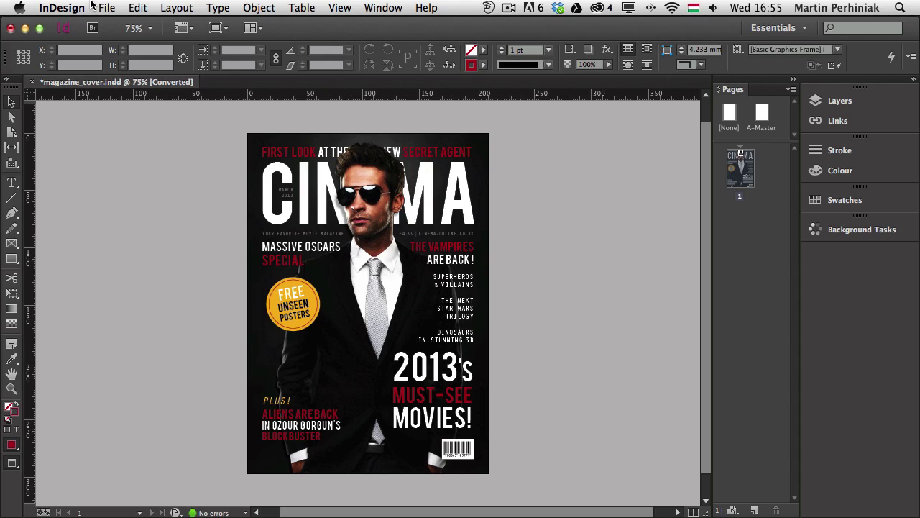
# Change the colour theme to Dark in the Interface preferences.
pyautogui.click(88, 7)
pyautogui.moveTo(84, 71)
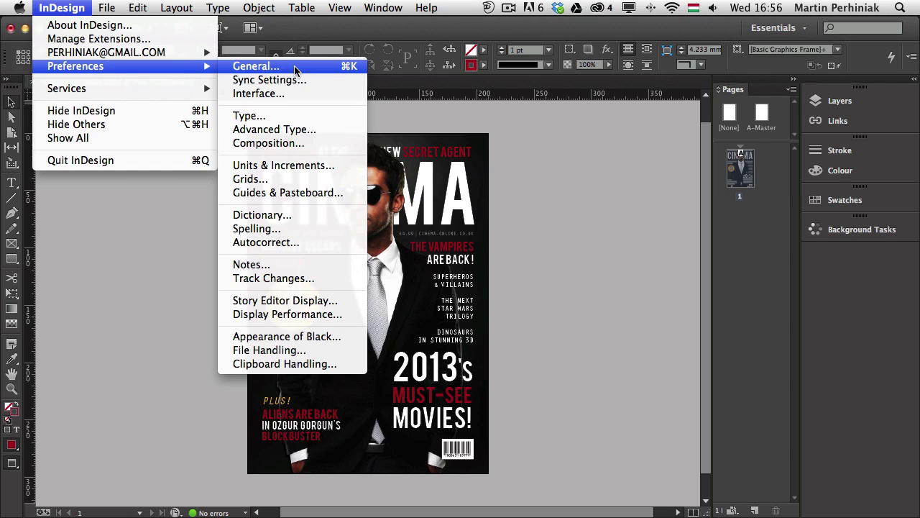
pyautogui.click(296, 70)
pyautogui.click(234, 93)
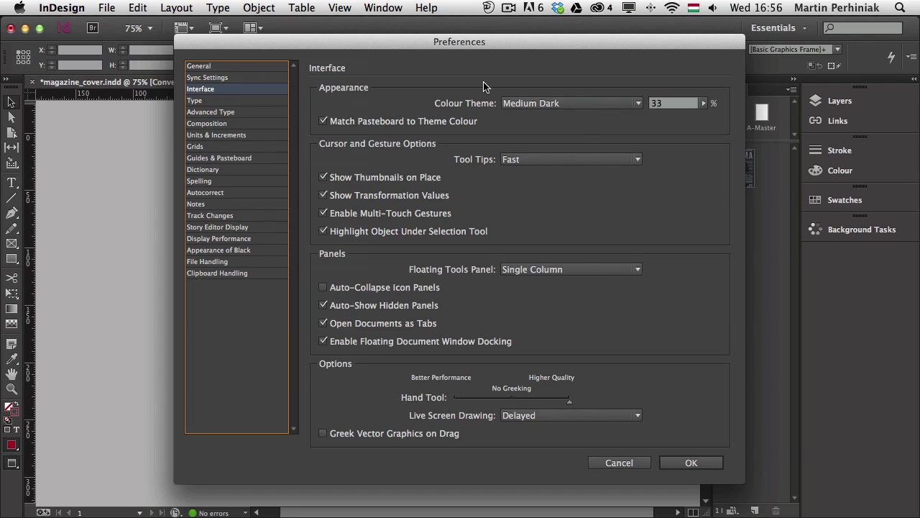
pyautogui.click(563, 105)
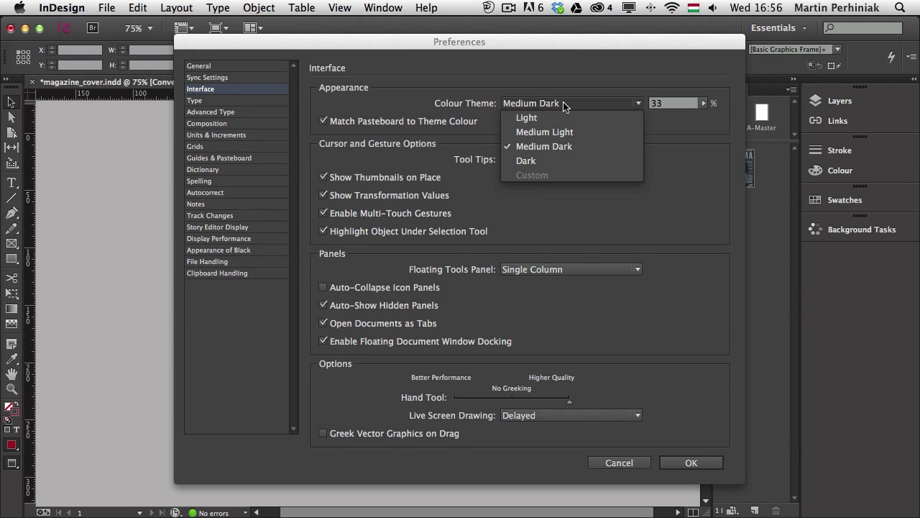
pyautogui.click(532, 160)
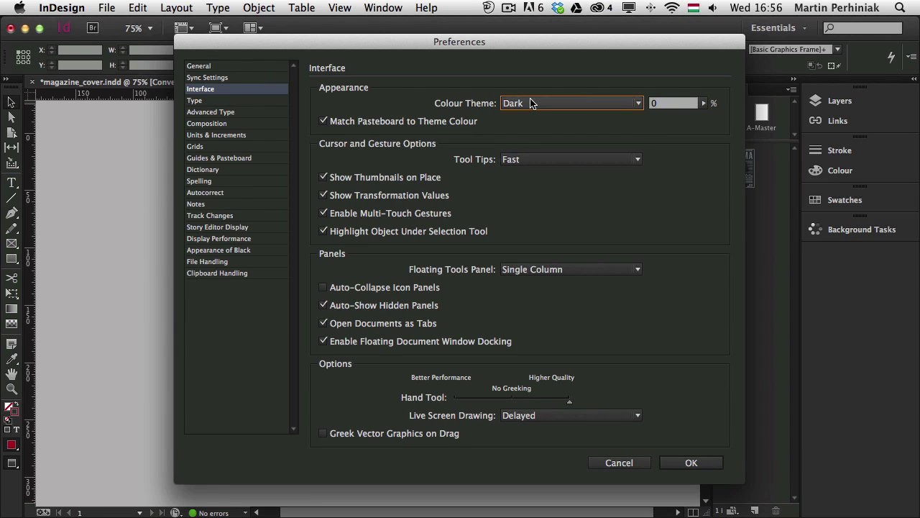
# Try the other interface colour themes, finishing with Light.
pyautogui.click(533, 105)
pyautogui.click(535, 134)
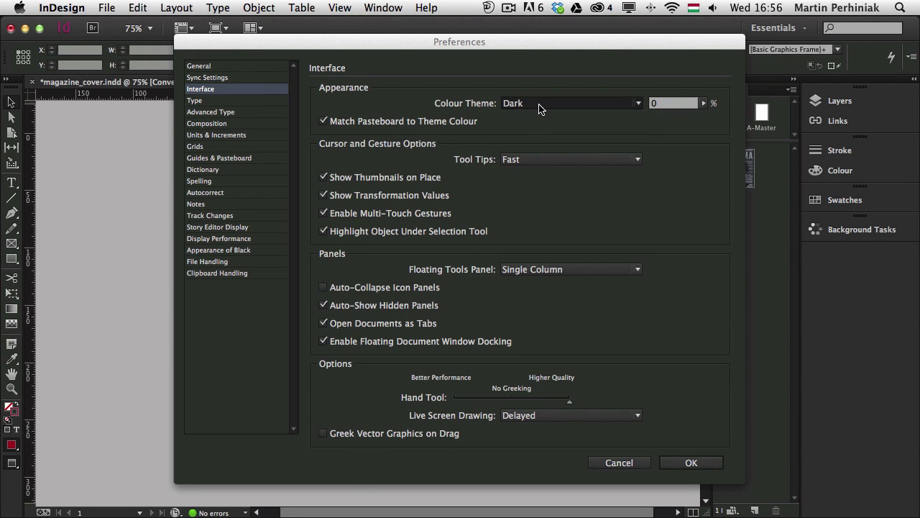
pyautogui.press('Up')
pyautogui.press('Up')
pyautogui.click(542, 103)
pyautogui.click(531, 118)
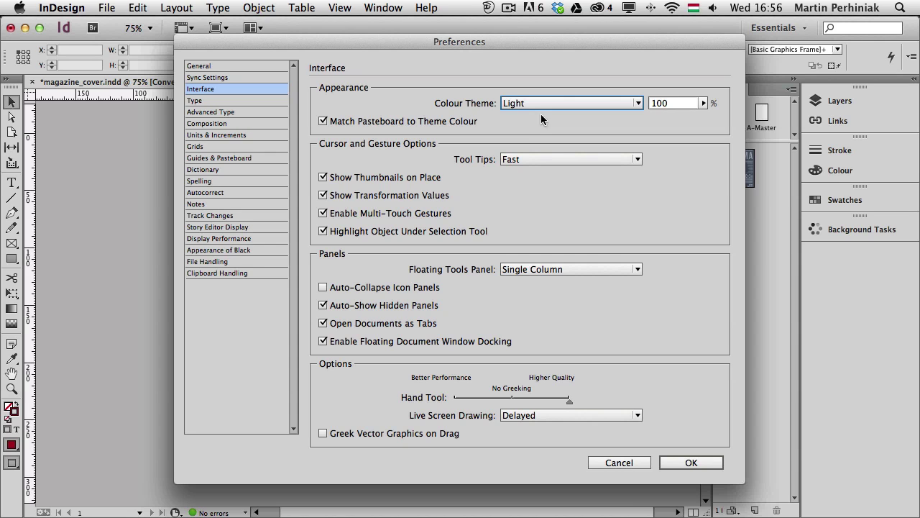
# Lower the colour theme's brightness to 0% and apply the Interface preferences.
pyautogui.click(703, 103)
pyautogui.moveTo(698, 118); pyautogui.dragTo(616, 120)
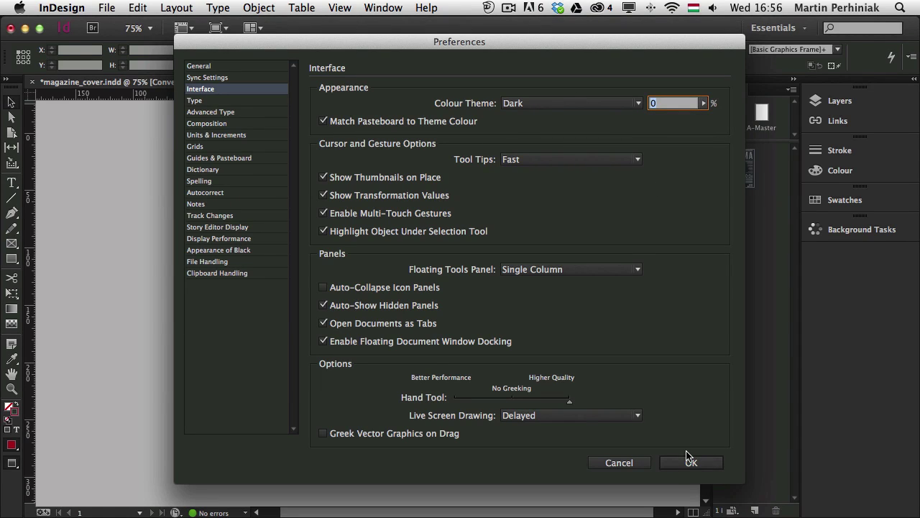
pyautogui.click(687, 454)
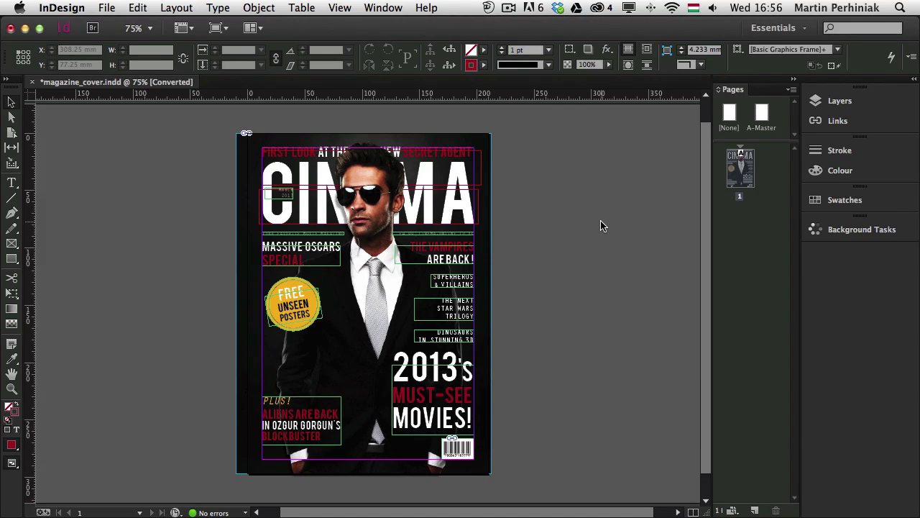
# Turn Match Pasteboard to Theme Colour off in the Interface preferences to compare the pasteboard colour, and turn it back on.
pyautogui.press('super+minus')
pyautogui.press('super+minus')
pyautogui.press('super+equal')
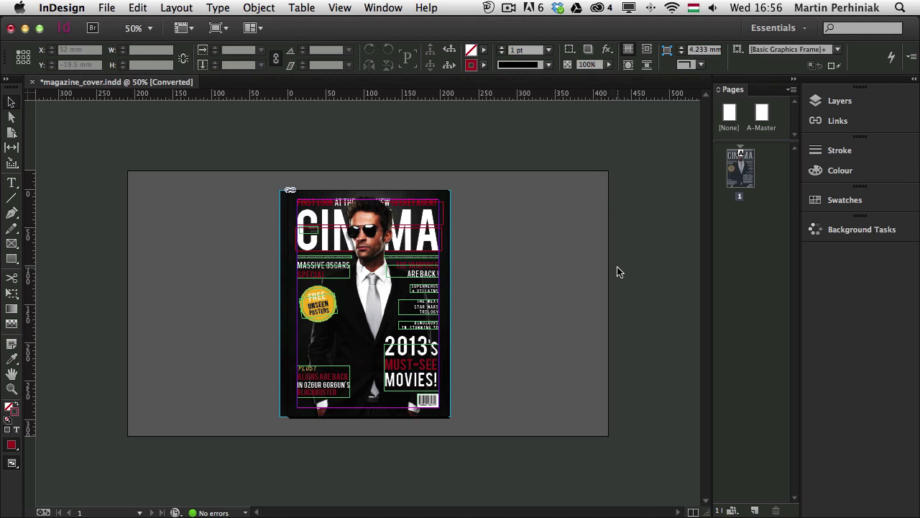
pyautogui.press('super+k')
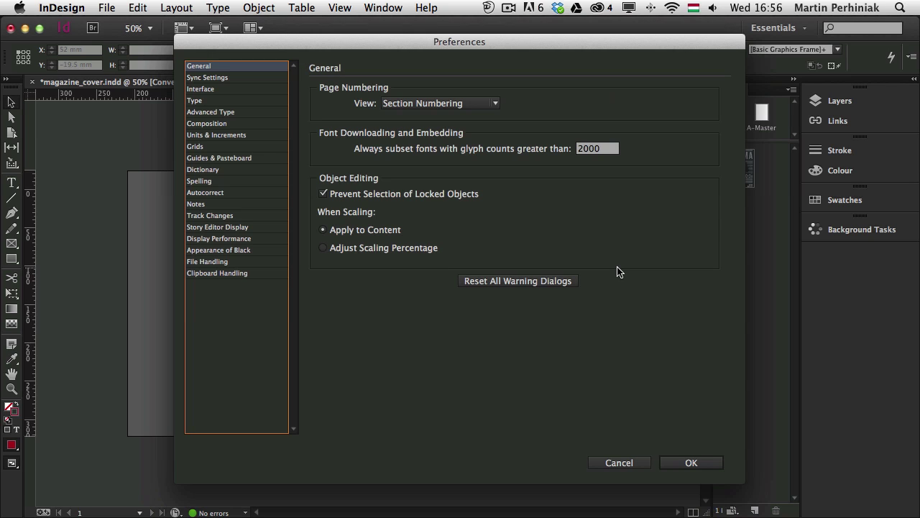
pyautogui.click(231, 92)
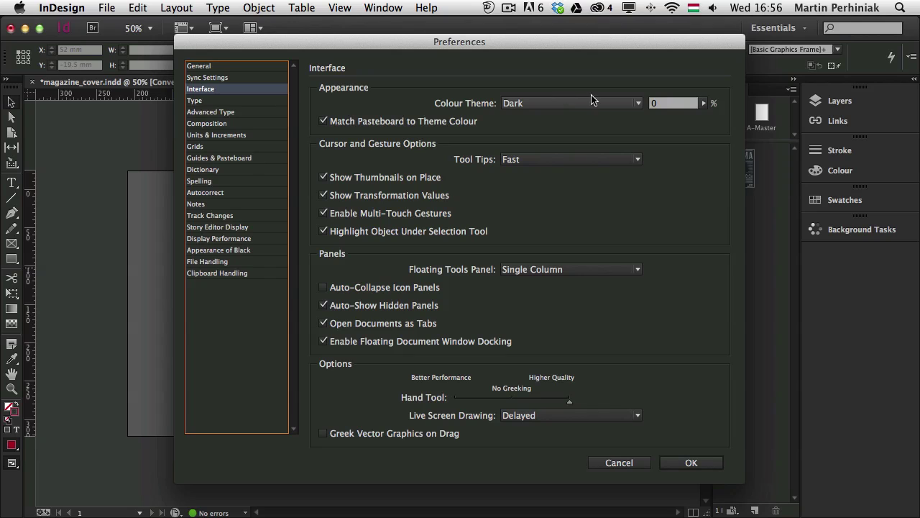
pyautogui.click(392, 123)
pyautogui.moveTo(377, 32); pyautogui.dragTo(355, 44)
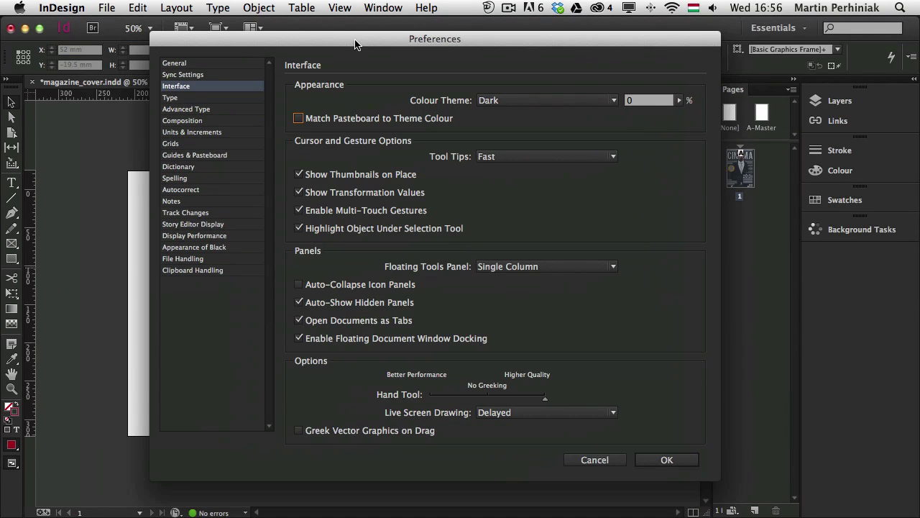
pyautogui.click(345, 121)
# Set the colour theme to Medium Dark and apply the Interface preferences.
pyautogui.click(550, 102)
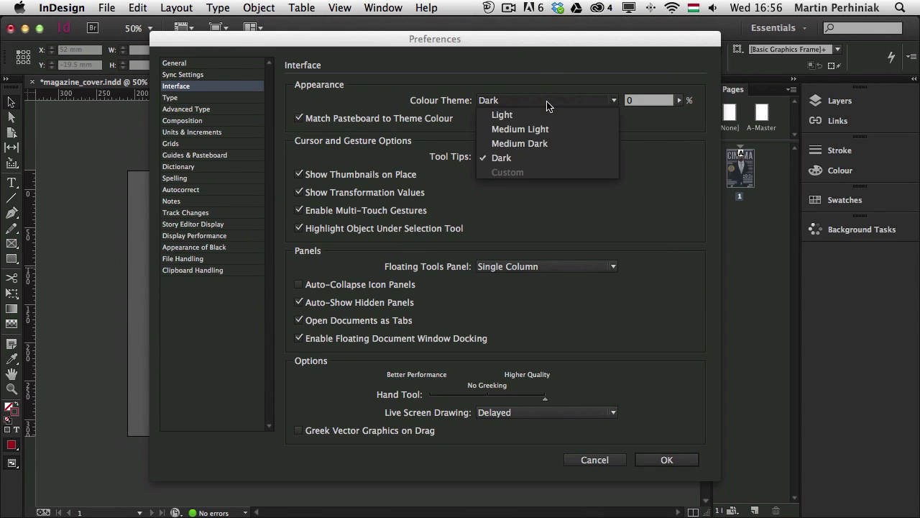
pyautogui.click(520, 143)
pyautogui.moveTo(436, 43); pyautogui.dragTo(523, 62)
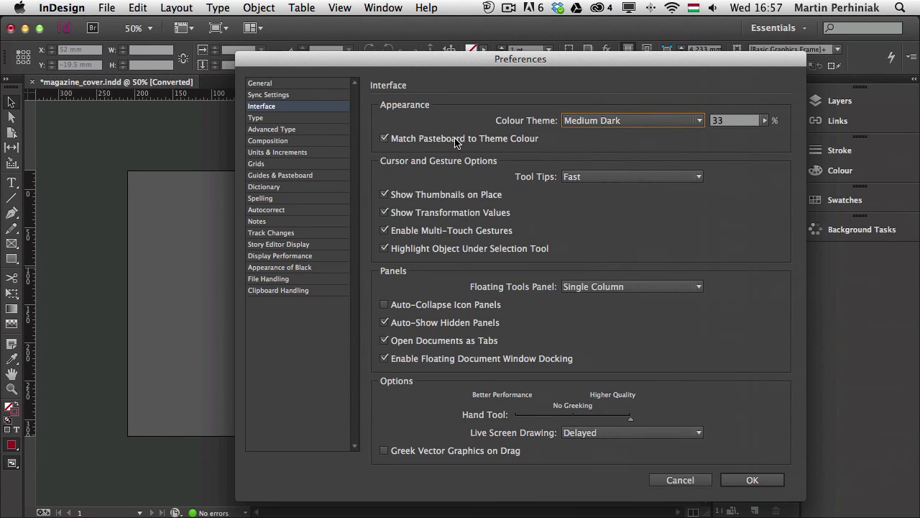
pyautogui.click(752, 479)
pyautogui.click(752, 480)
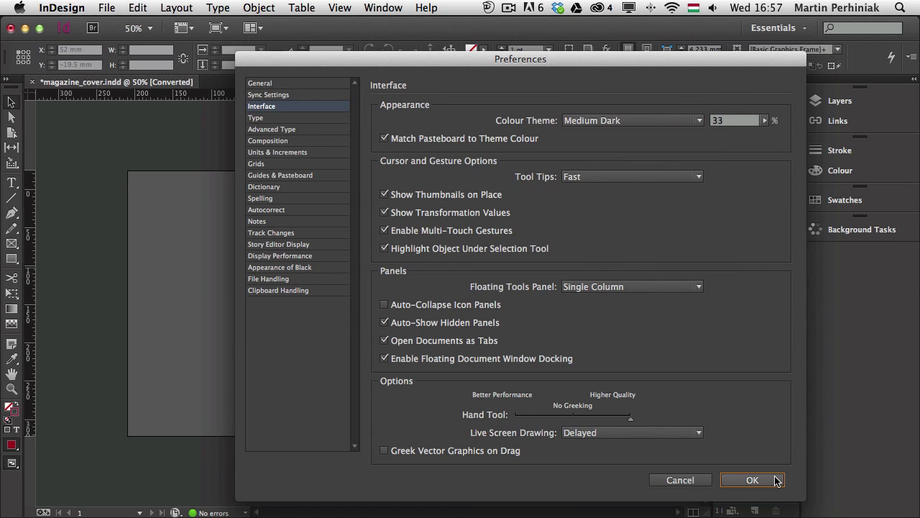
# Switch the magazine cover to preview mode at 100% magnification.
pyautogui.press('super+minus')
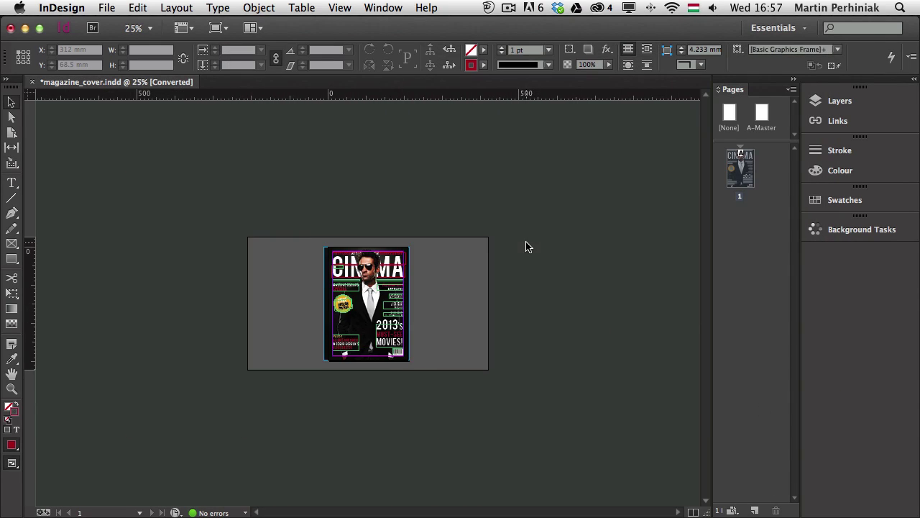
pyautogui.press('super+equal')
pyautogui.press('w')
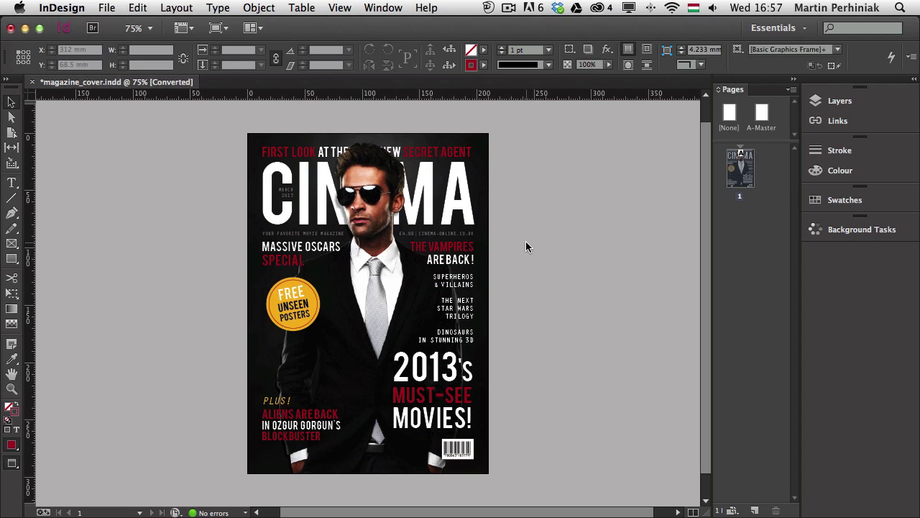
pyautogui.press('super+equal')
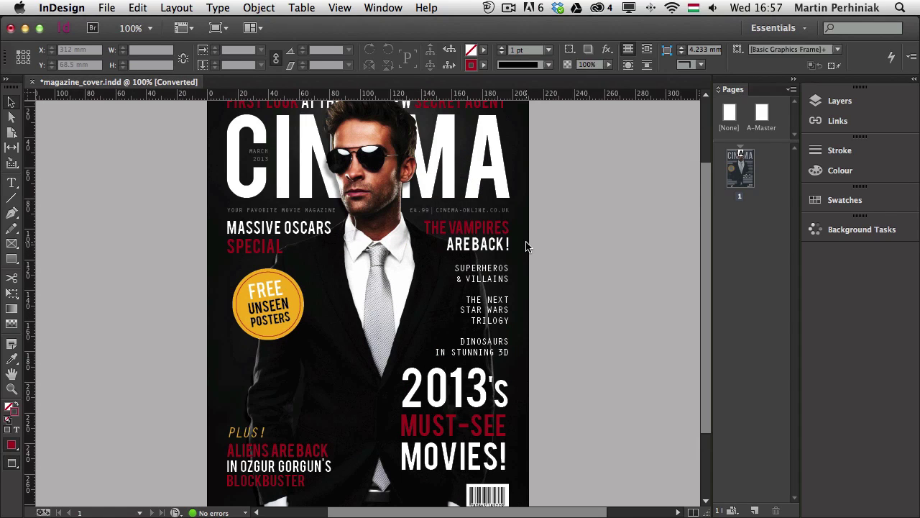
# Select the yellow badge on the cover, turn off Highlight Object Under Selection Tool in the Interface preferences, and apply the change.
pyautogui.click(258, 291)
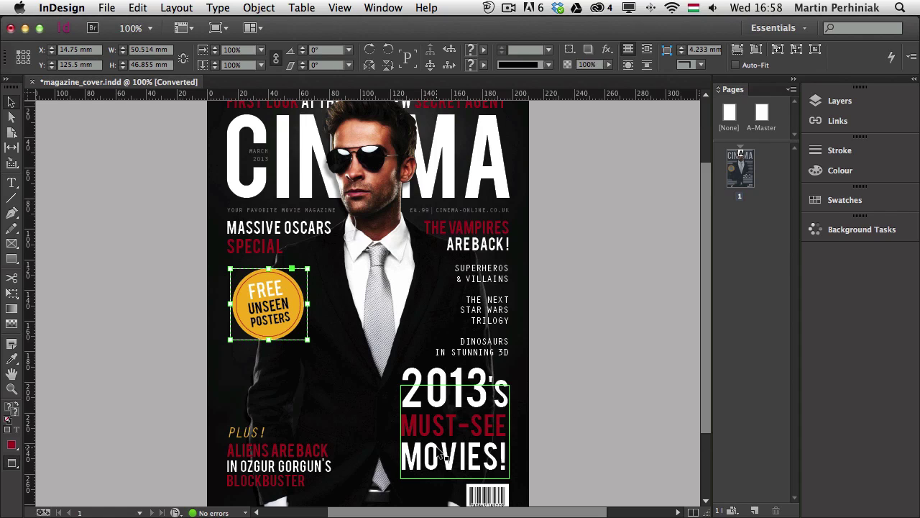
pyautogui.press('super+k')
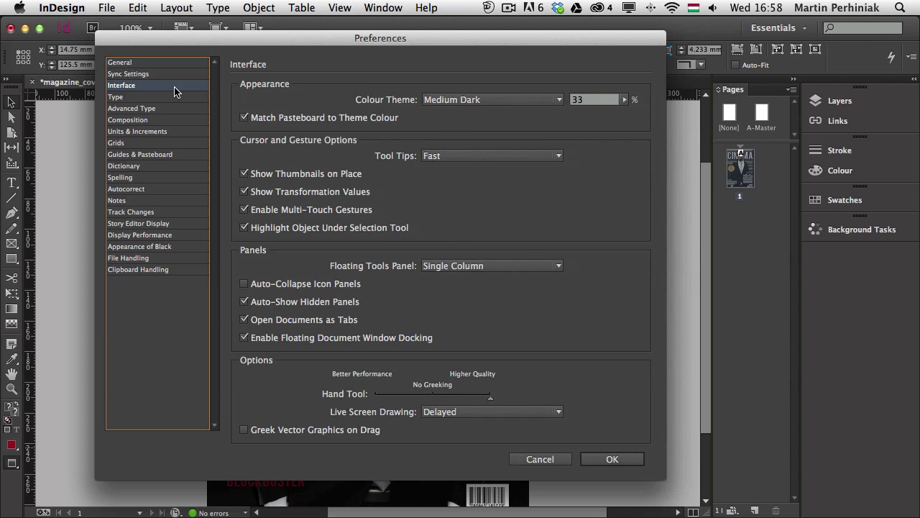
pyautogui.click(243, 228)
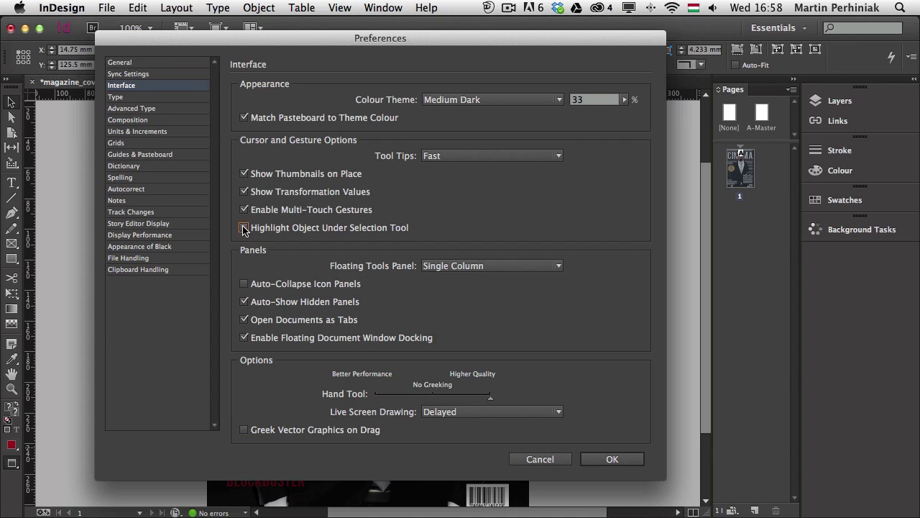
pyautogui.click(614, 459)
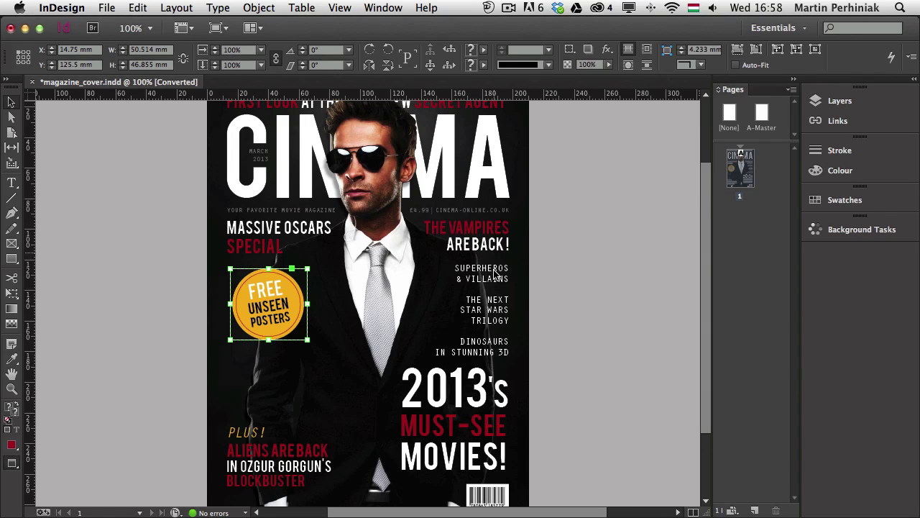
# Select several text frames and the badge across the cover to check how objects respond without selection highlighting.
pyautogui.click(496, 317)
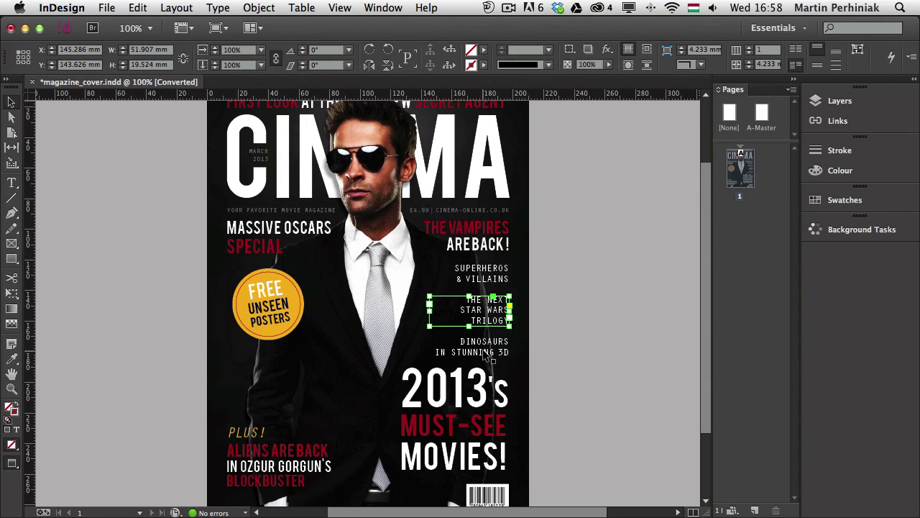
pyautogui.click(483, 347)
pyautogui.click(466, 390)
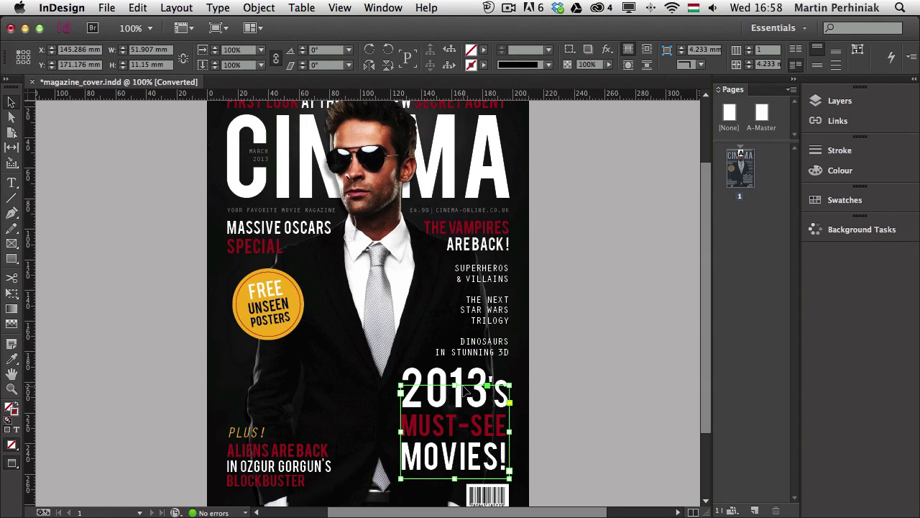
pyautogui.click(283, 311)
pyautogui.click(264, 243)
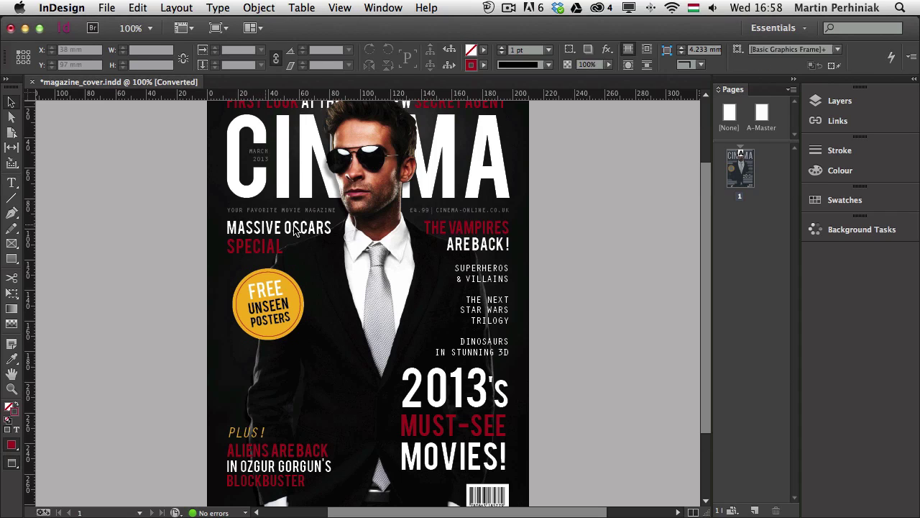
pyautogui.click(462, 209)
pyautogui.click(292, 211)
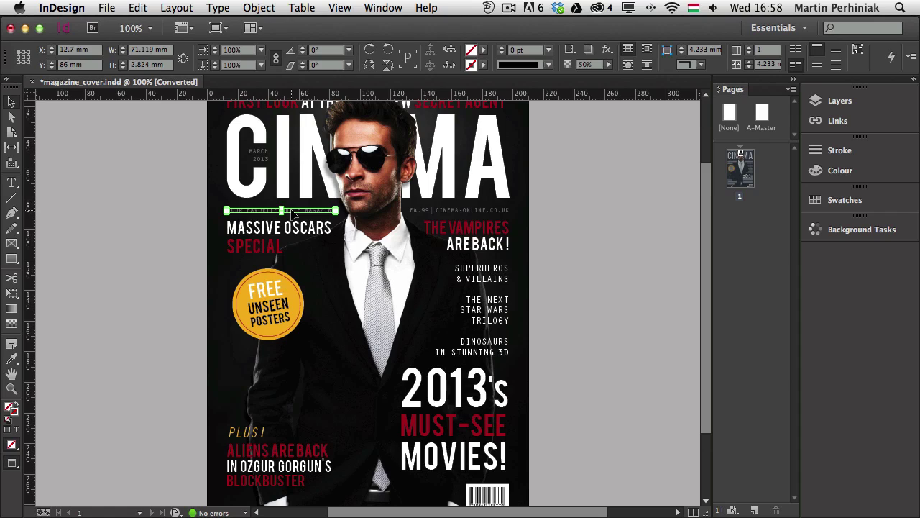
# Turn Highlight Object Under Selection Tool back on in the Interface preferences.
pyautogui.press('super+k')
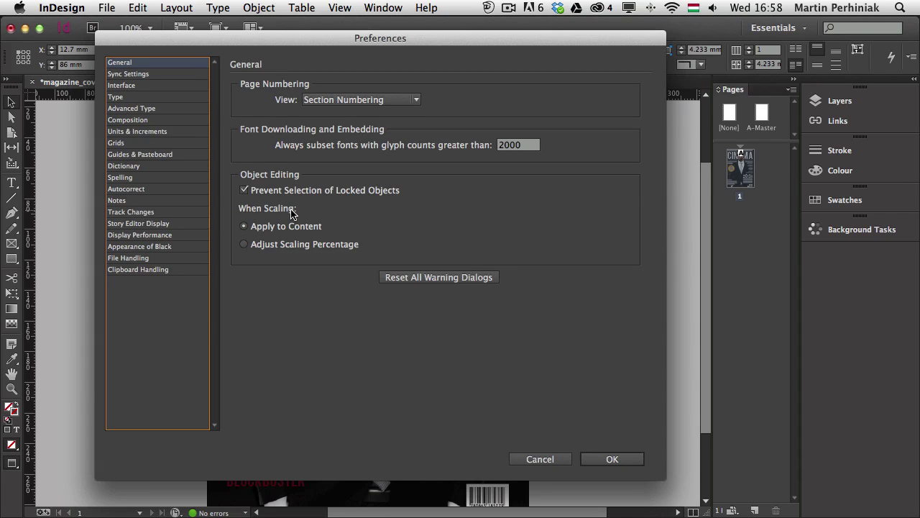
pyautogui.click(134, 85)
pyautogui.click(243, 227)
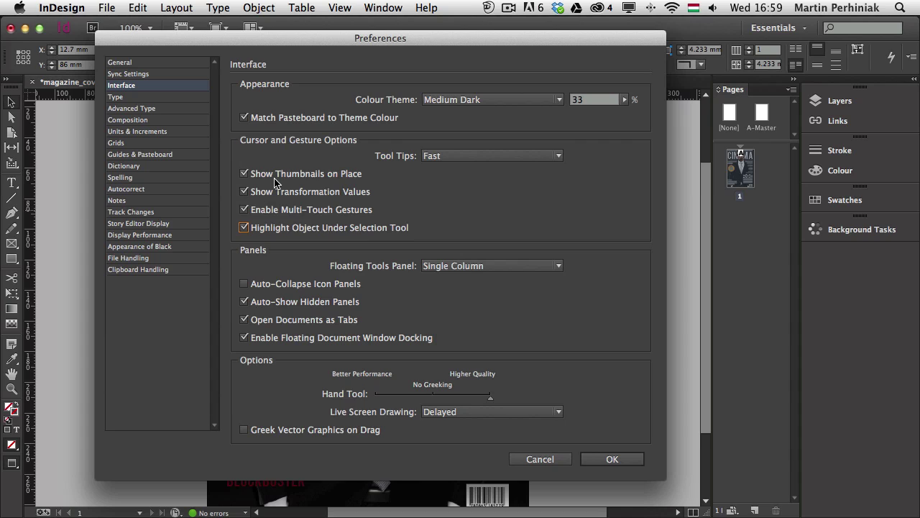
# Review the Display Performance preferences, examining the Fast, Typical and High Quality options for adjusting view settings.
pyautogui.click(152, 236)
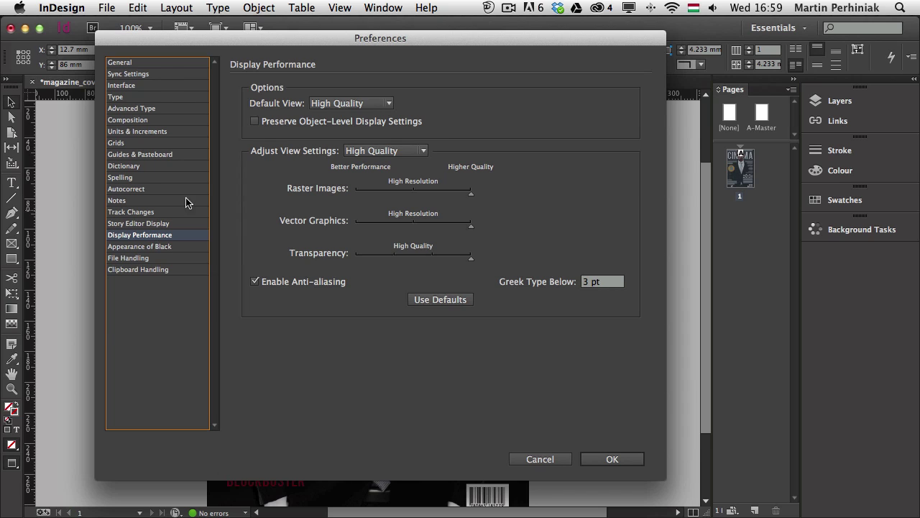
pyautogui.click(424, 151)
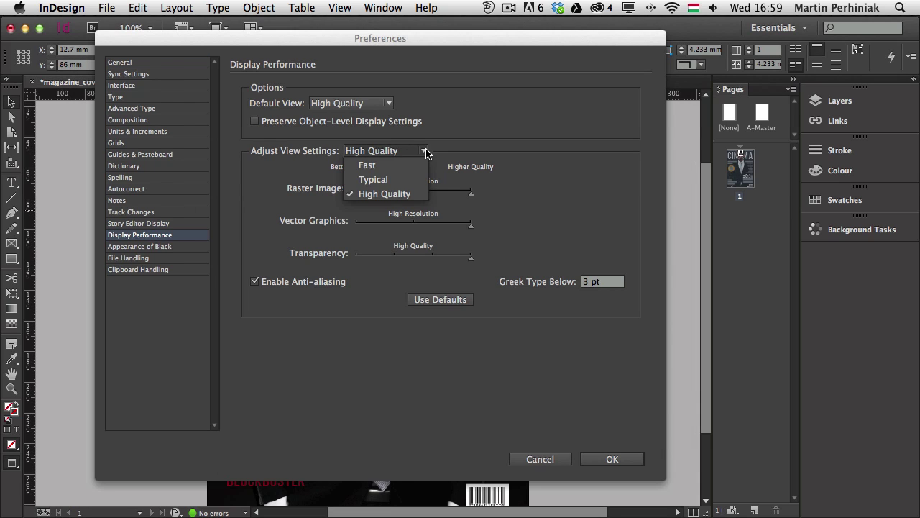
pyautogui.click(577, 168)
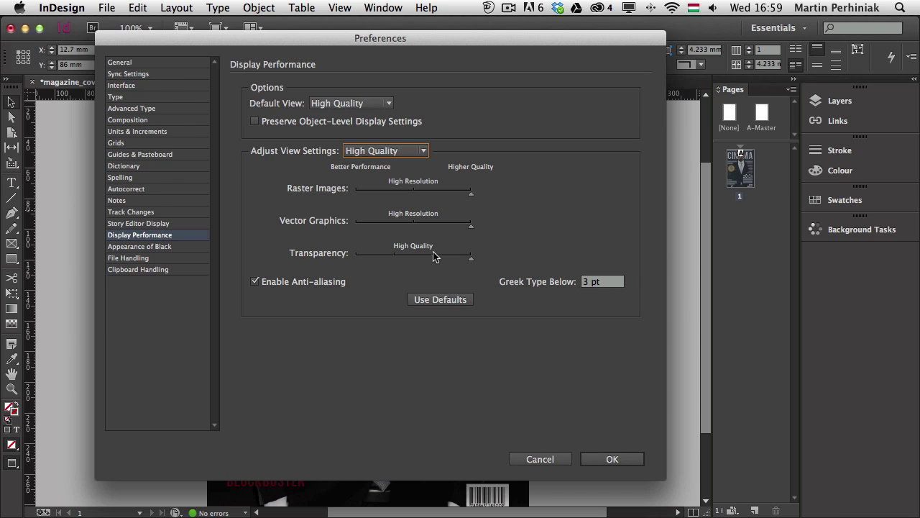
pyautogui.click(415, 151)
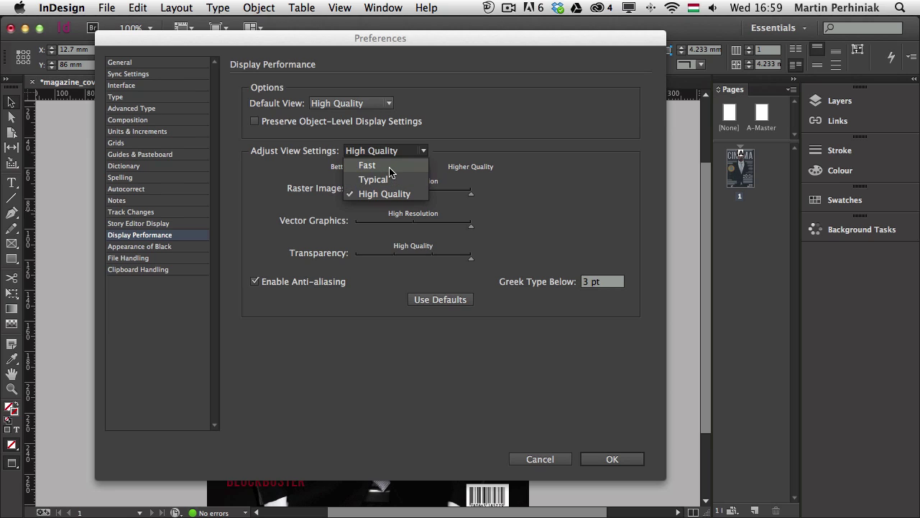
pyautogui.click(647, 153)
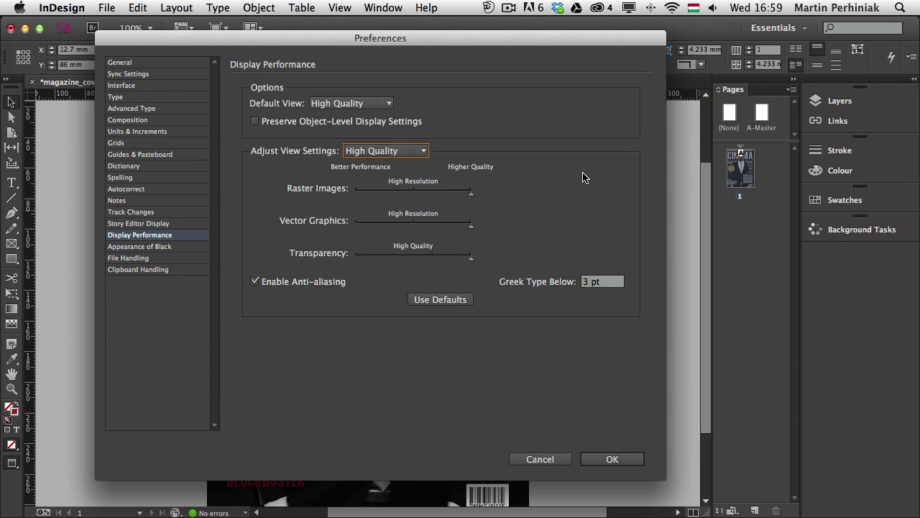
# Set Greek Type Below to 7 pt, apply it, and check how small cover text displays down to 50% magnification.
pyautogui.click(589, 281)
pyautogui.press('BackSpace')
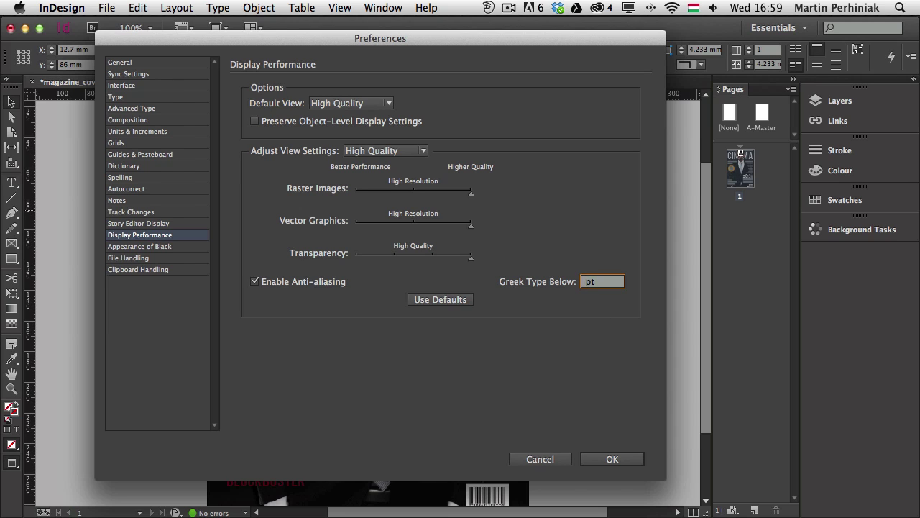
pyautogui.write('7')
pyautogui.click(629, 460)
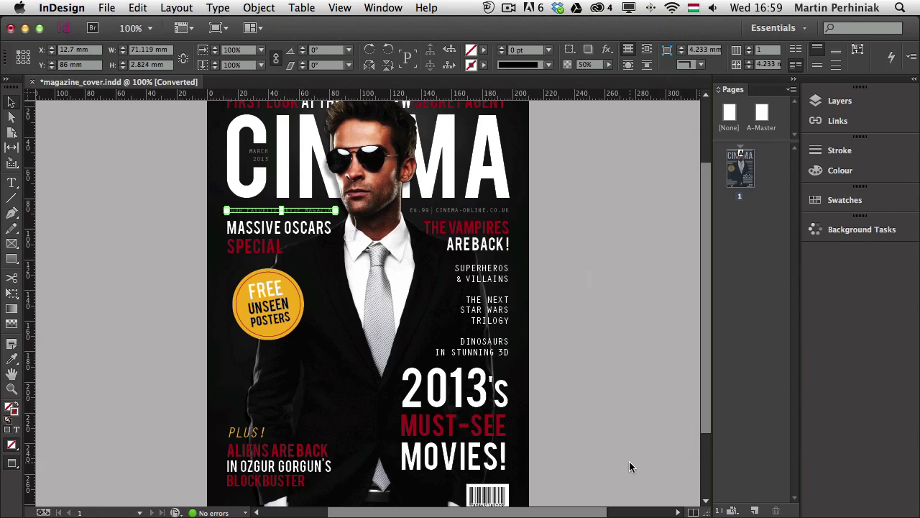
pyautogui.click(607, 319)
pyautogui.press('super+minus')
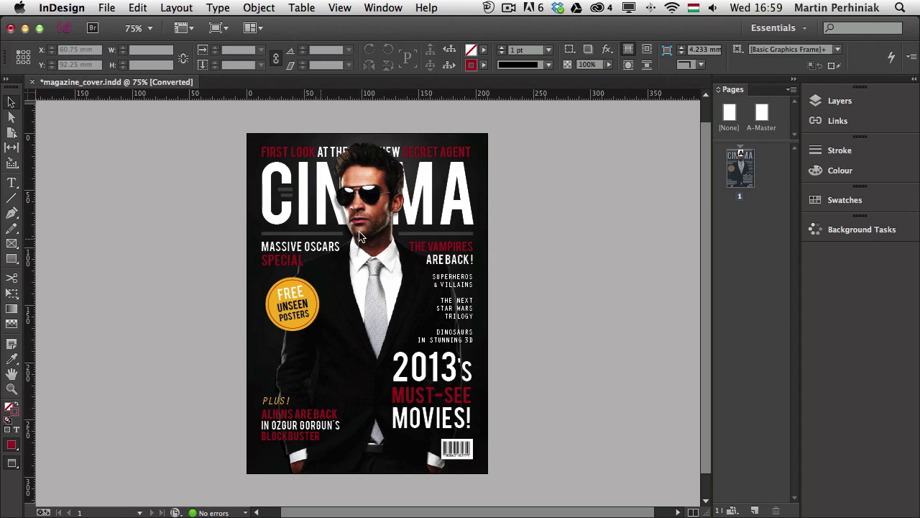
pyautogui.press('super+minus')
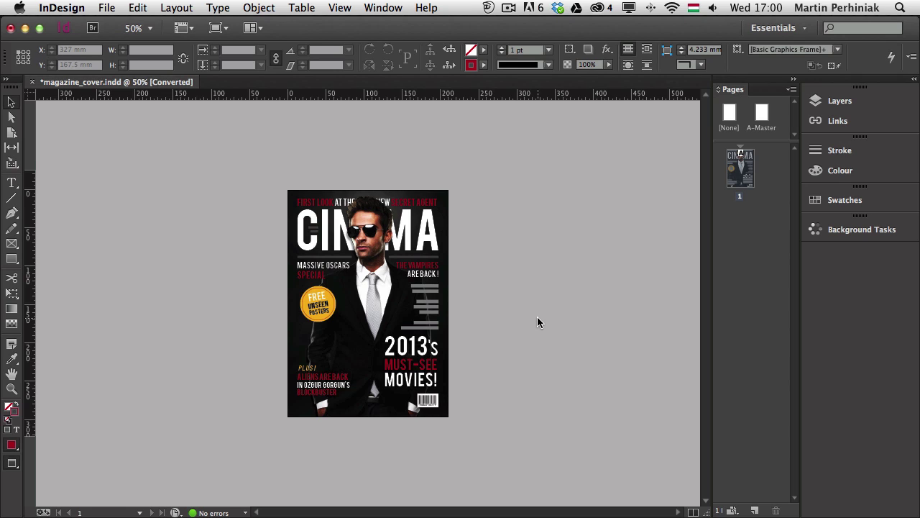
# Set Greek Type Below to 2 pt in the Display Performance preferences and apply the change.
pyautogui.press('super+k')
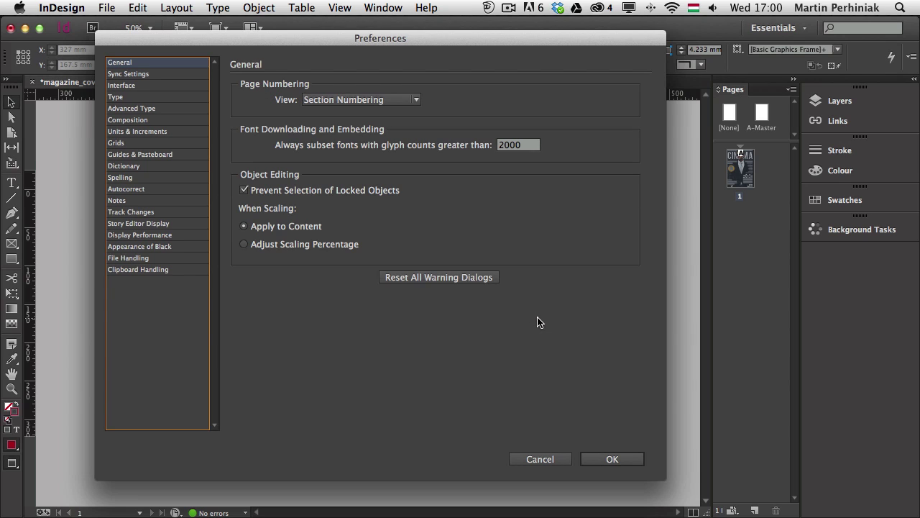
pyautogui.click(143, 234)
pyautogui.click(587, 281)
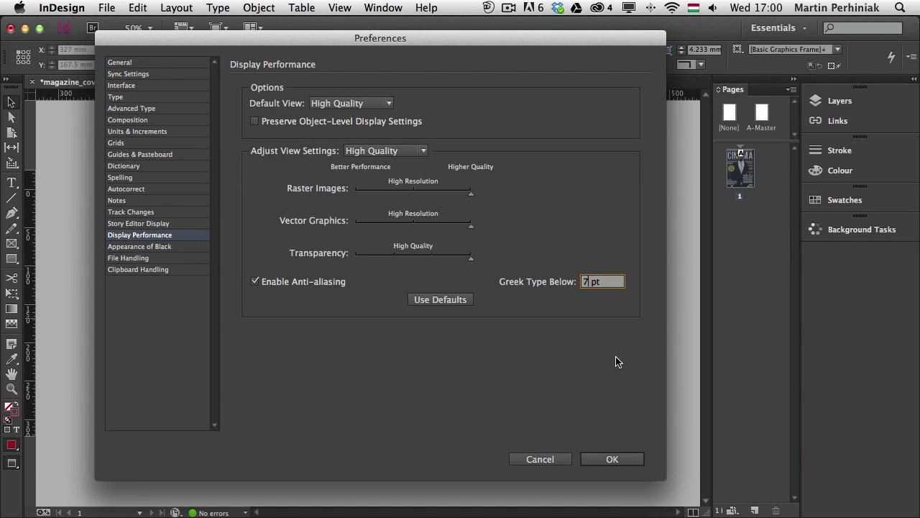
pyautogui.press('BackSpace')
pyautogui.write('2')
pyautogui.click(607, 459)
# Examine how the cover's small text renders from 12.5% up to 125% magnification.
pyautogui.press('super+minus')
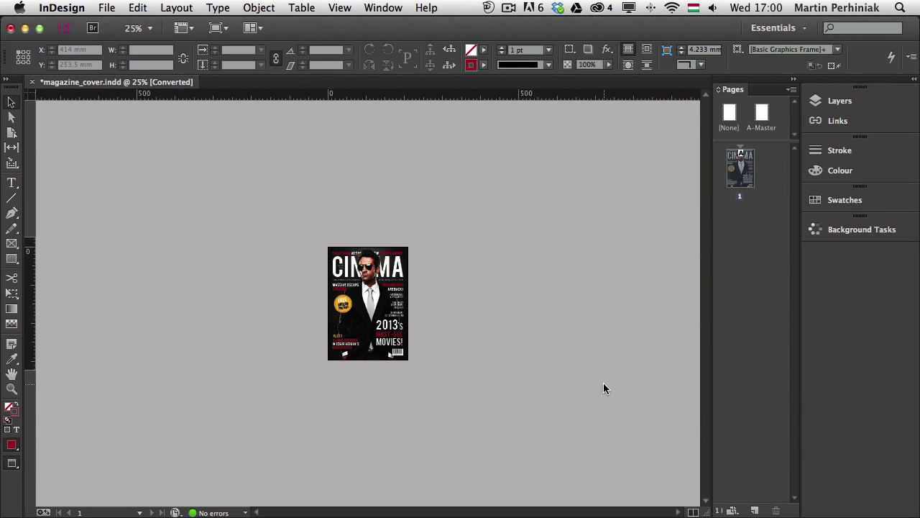
pyautogui.press('super+minus')
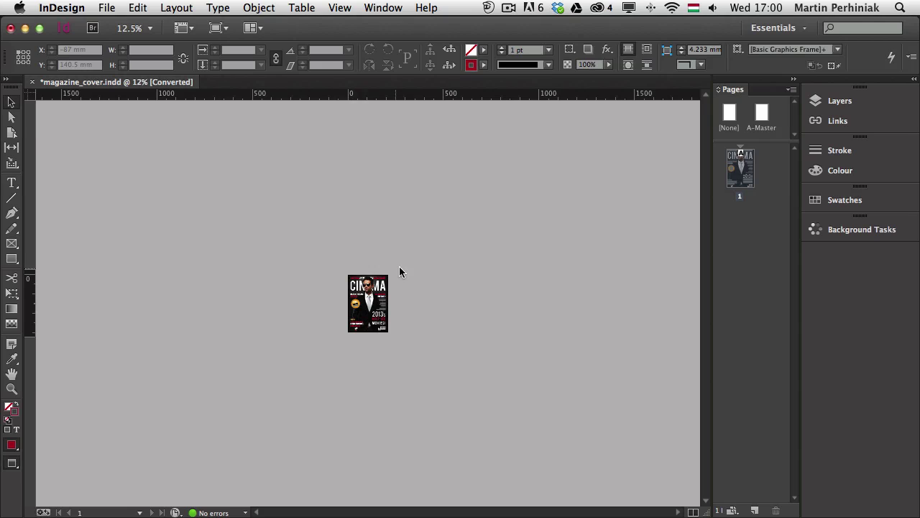
pyautogui.press('super+equal')
pyautogui.press('super+equal')
pyautogui.press('super+equal')
pyautogui.press('super+equal')
pyautogui.press('super+equal')
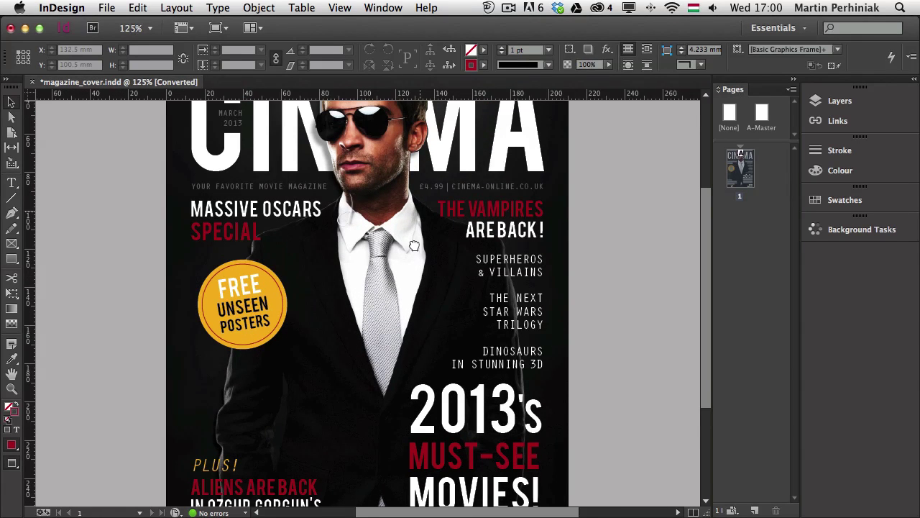
pyautogui.scroll(3, 415, 246)
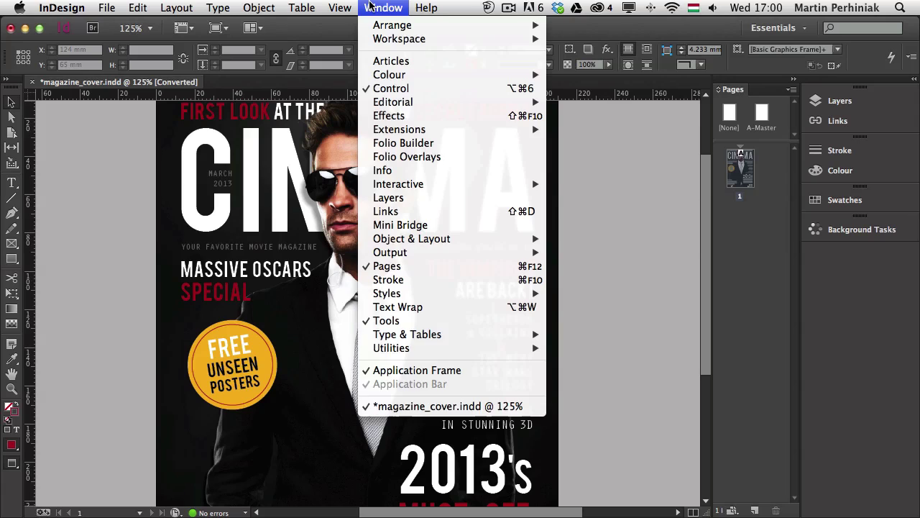
# Turn off the Application Frame, move the floating document window away from the panels, and turn the frame back on.
pyautogui.click(366, 7)
pyautogui.click(453, 371)
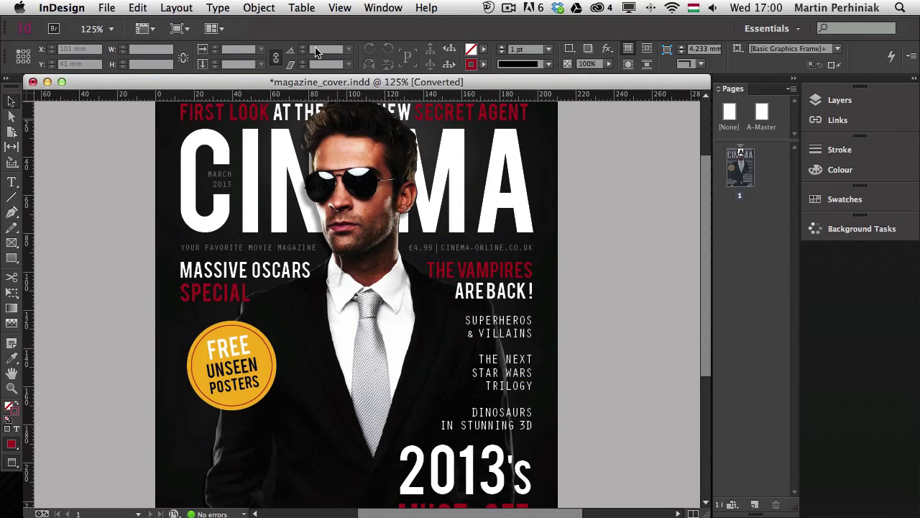
pyautogui.moveTo(43, 75); pyautogui.dragTo(262, 117)
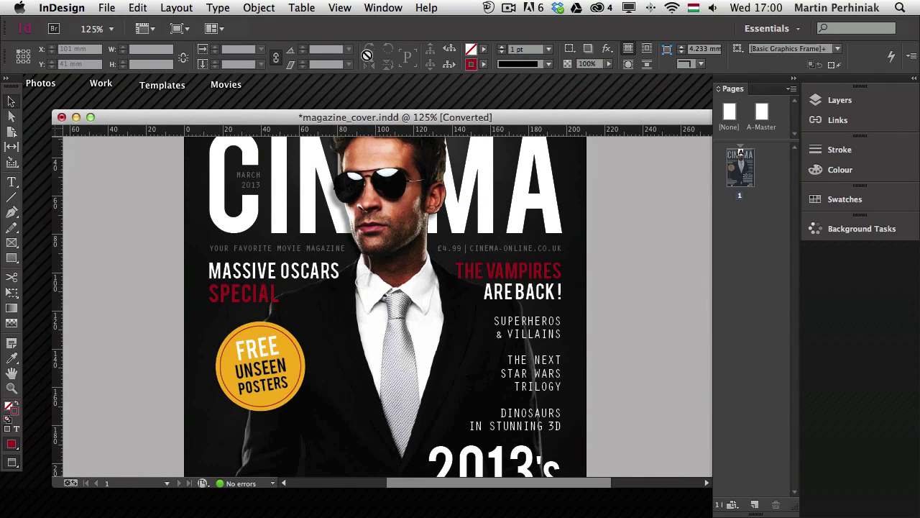
pyautogui.click(382, 8)
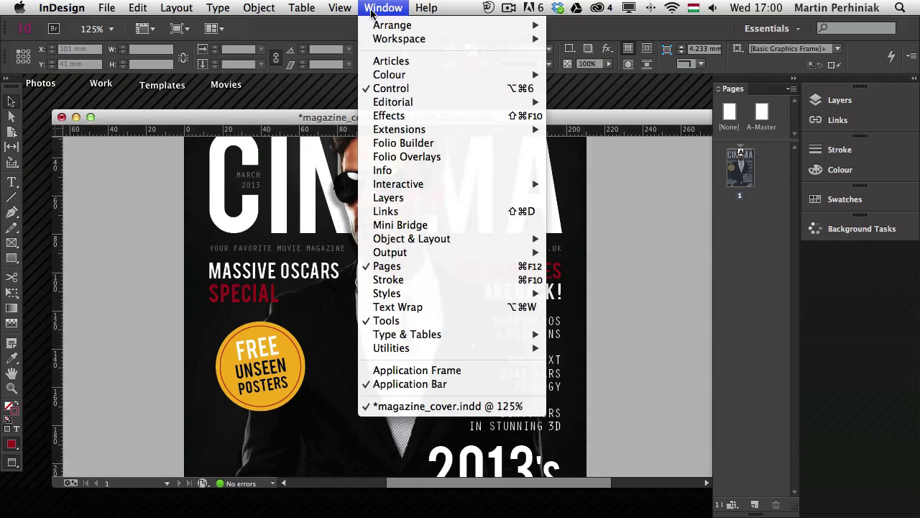
pyautogui.click(432, 370)
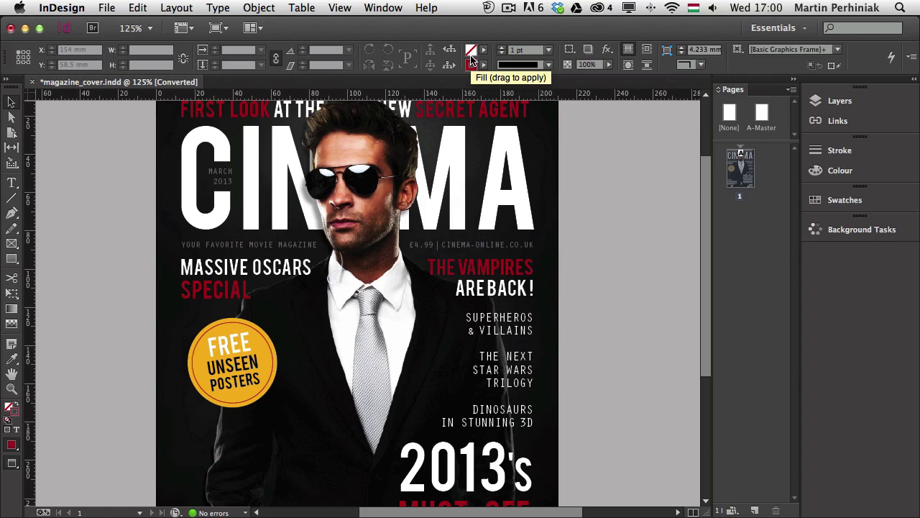
# Compare the cover in preview and normal screen modes at reduced magnifications, returning to preview at 75%.
pyautogui.press('super+minus')
pyautogui.press('super+minus')
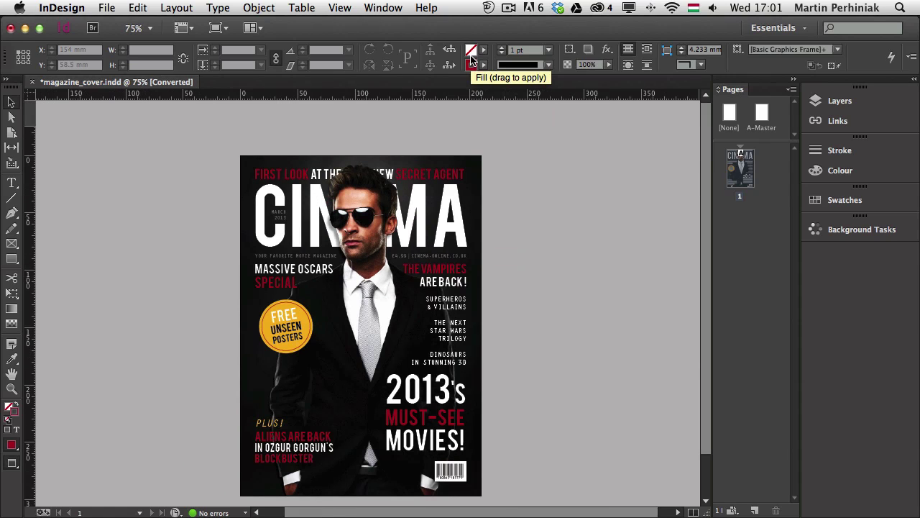
pyautogui.press('super+minus')
pyautogui.press('super+minus')
pyautogui.press('super+equal')
pyautogui.press('super+equal')
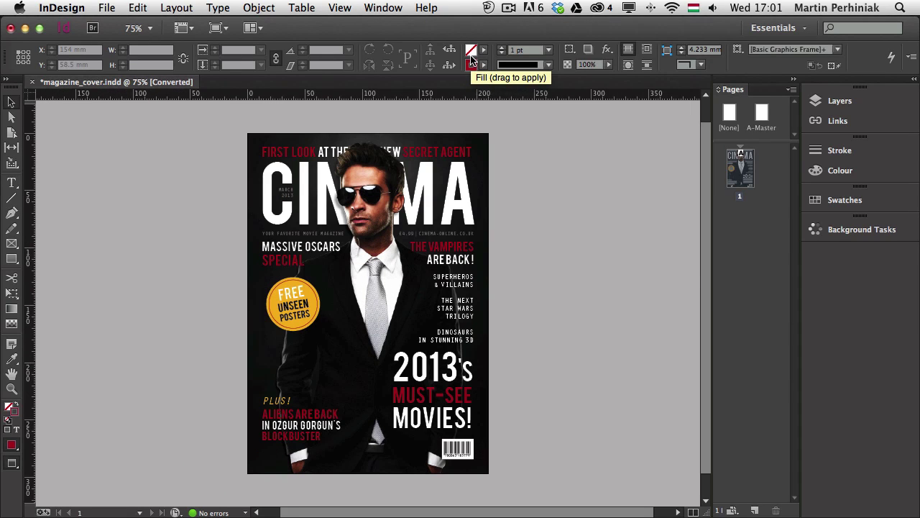
pyautogui.press('w')
pyautogui.press('super+minus')
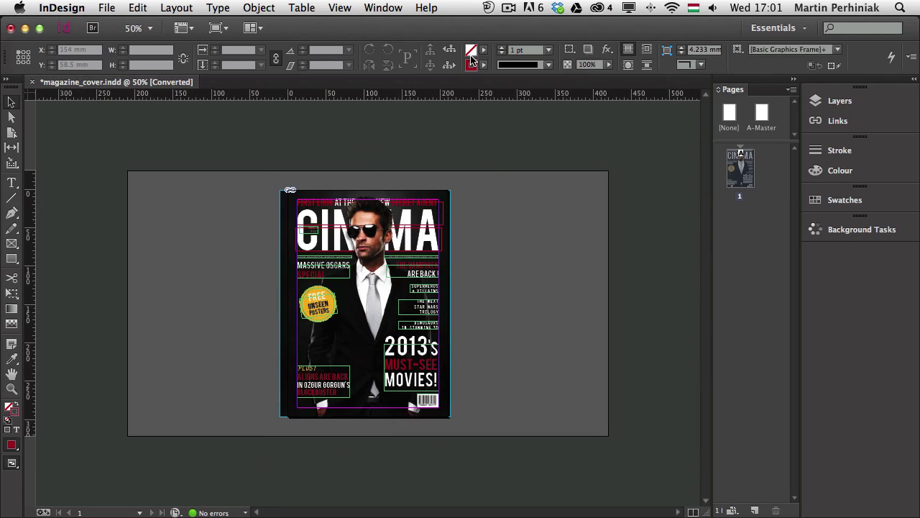
pyautogui.press('w')
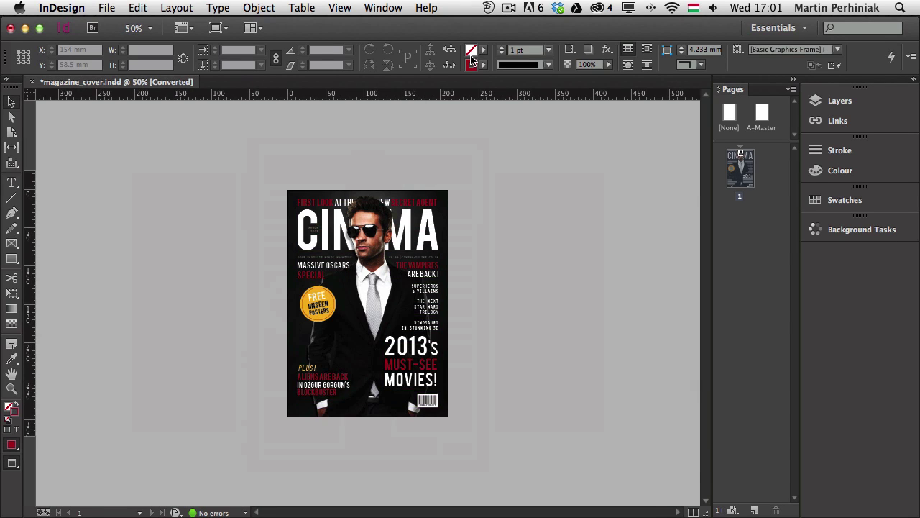
pyautogui.press('super+equal')
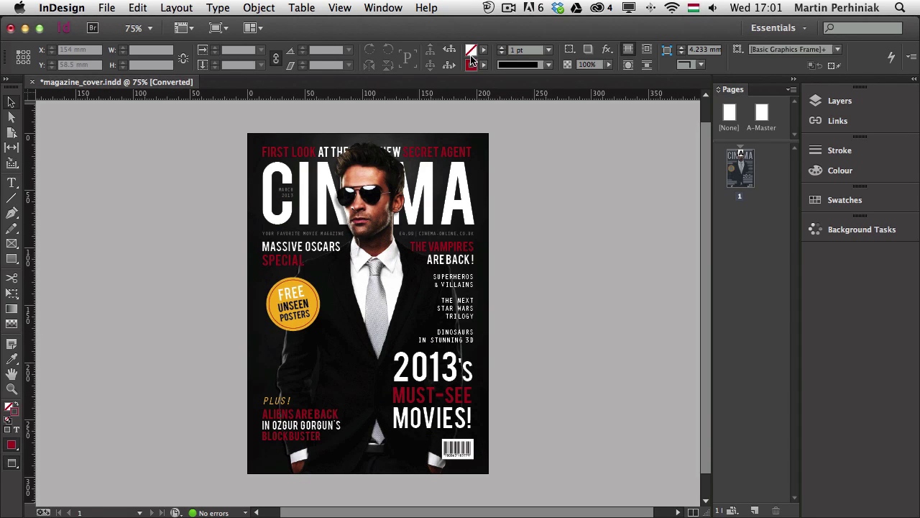
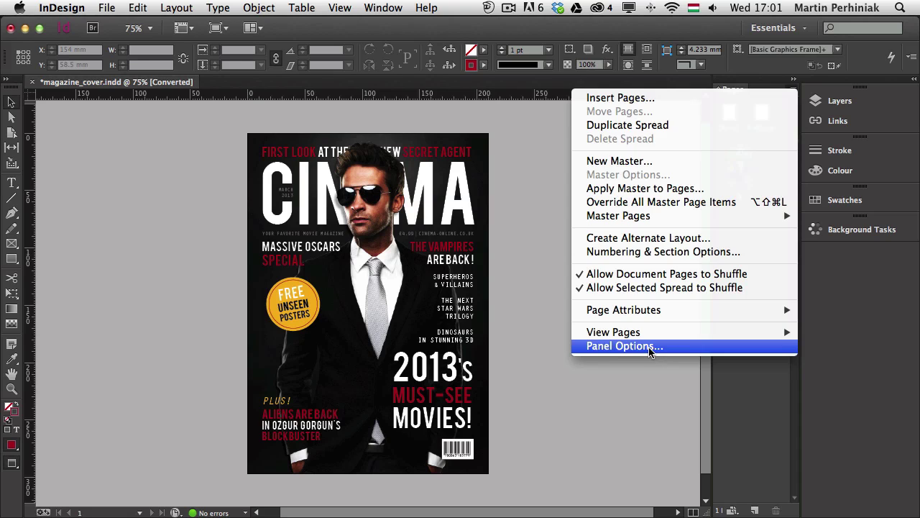
# Review the Pages panel options, checking the page thumbnail setting and the available page sizes from Extra Small to Jumbo.
pyautogui.click(651, 348)
pyautogui.moveTo(738, 200); pyautogui.dragTo(439, 180)
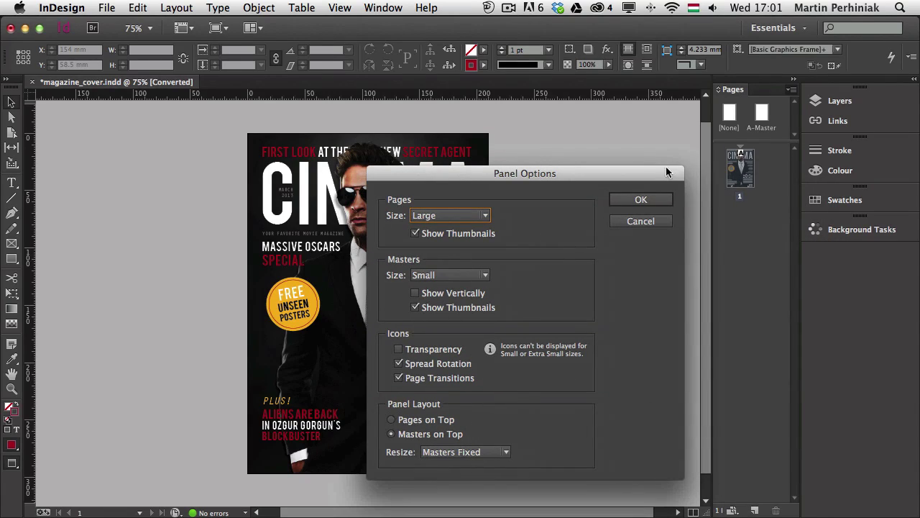
pyautogui.click(415, 234)
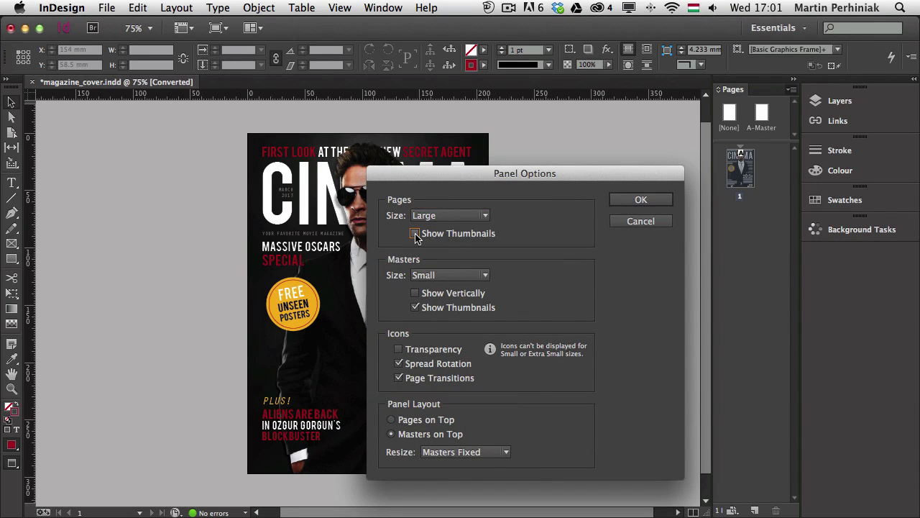
pyautogui.click(467, 217)
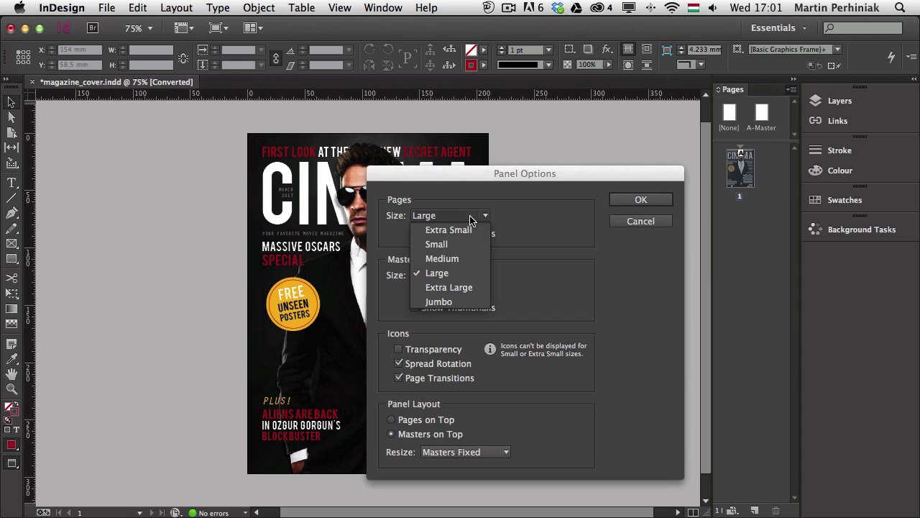
pyautogui.click(556, 209)
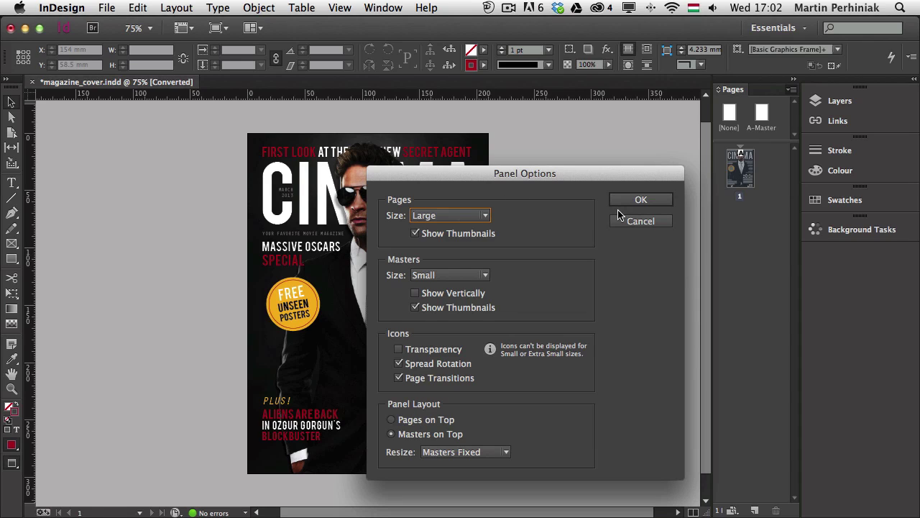
pyautogui.click(640, 201)
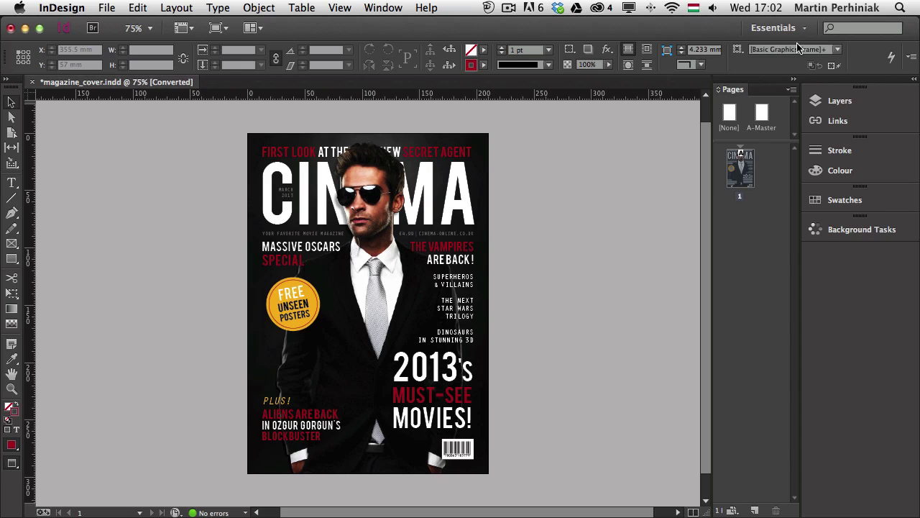
# Add two pages to the document and view the pages by alternate layout in a widened Pages panel.
pyautogui.click(754, 510)
pyautogui.click(754, 509)
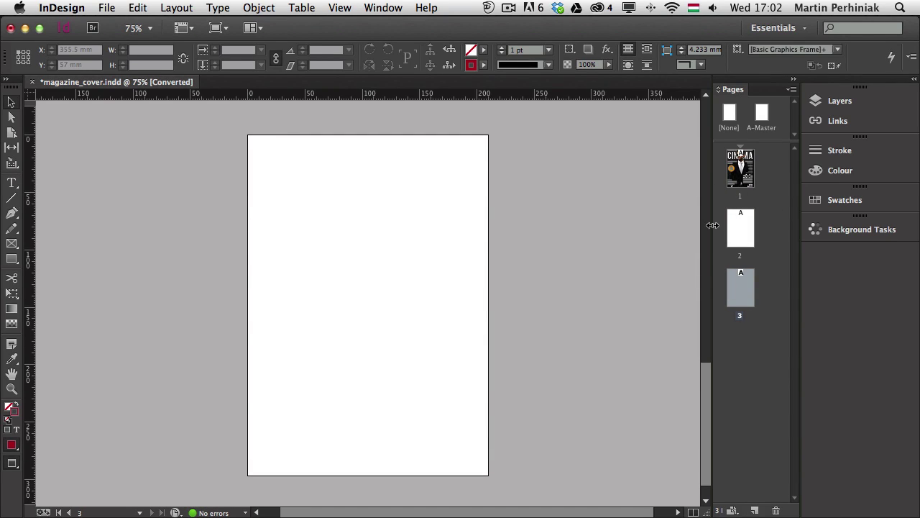
pyautogui.rightClick(725, 350)
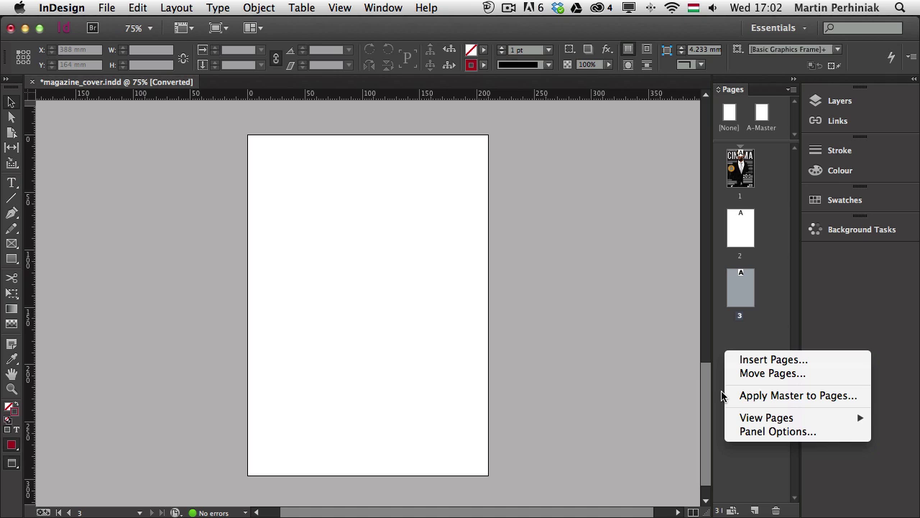
pyautogui.moveTo(734, 417)
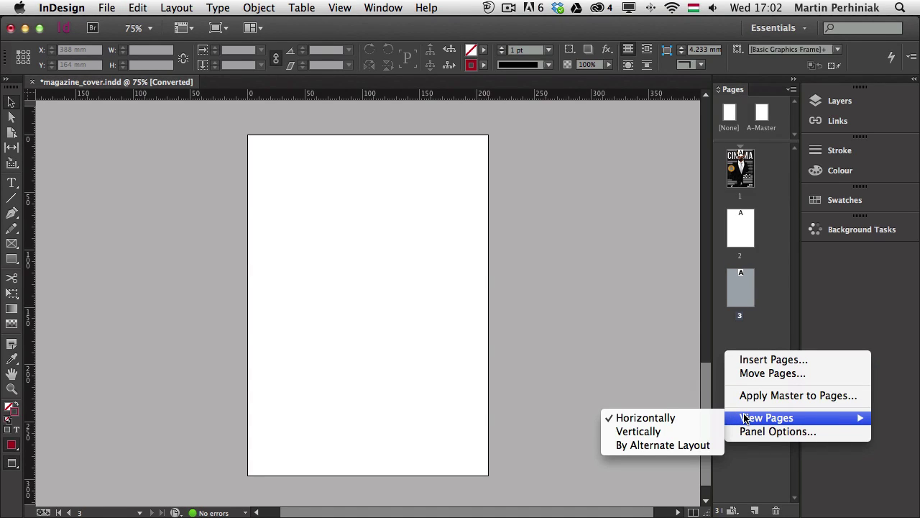
pyautogui.click(652, 446)
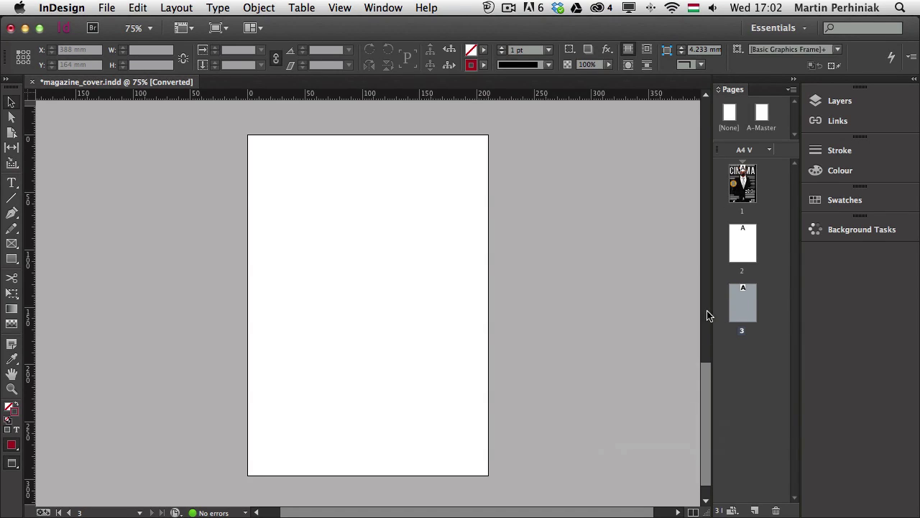
pyautogui.moveTo(707, 314); pyautogui.dragTo(621, 312)
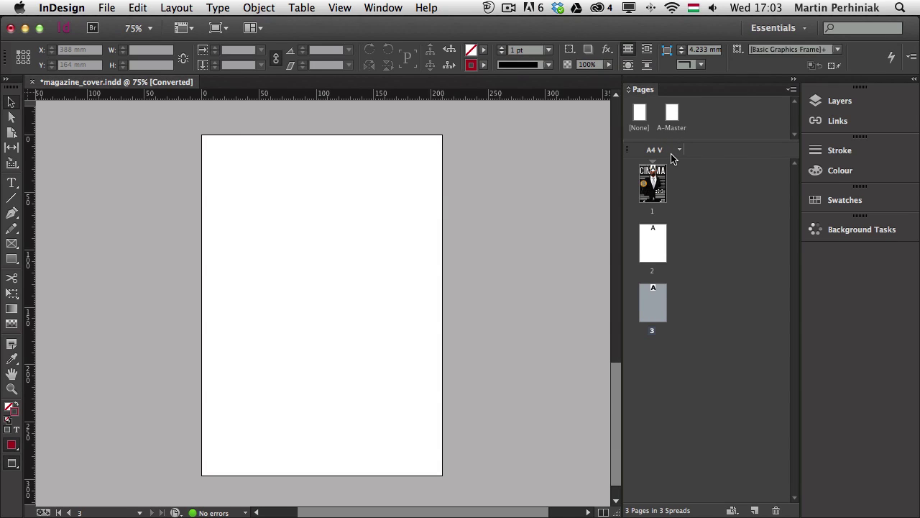
# Create an alternate layout named A4 H from the A4 V source pages, keeping the 297 × 210 mm landscape size and Preserve Existing rule.
pyautogui.click(705, 265)
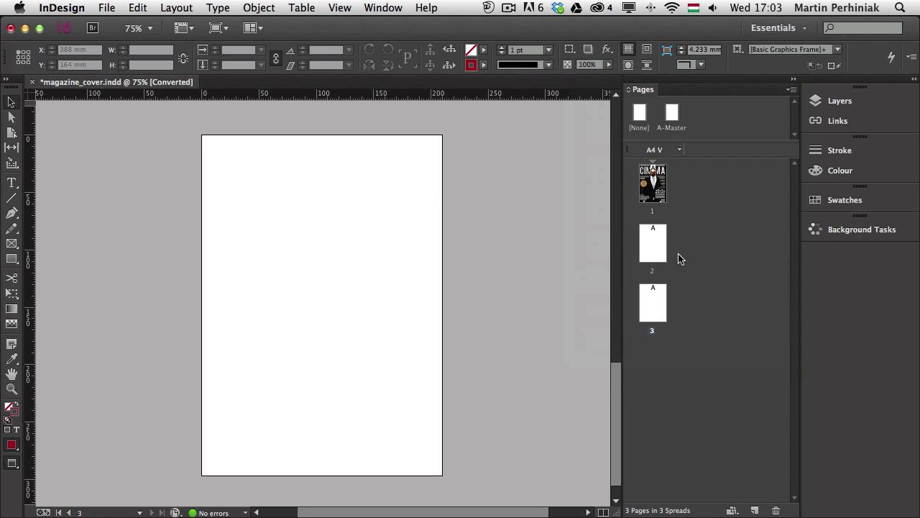
pyautogui.click(791, 92)
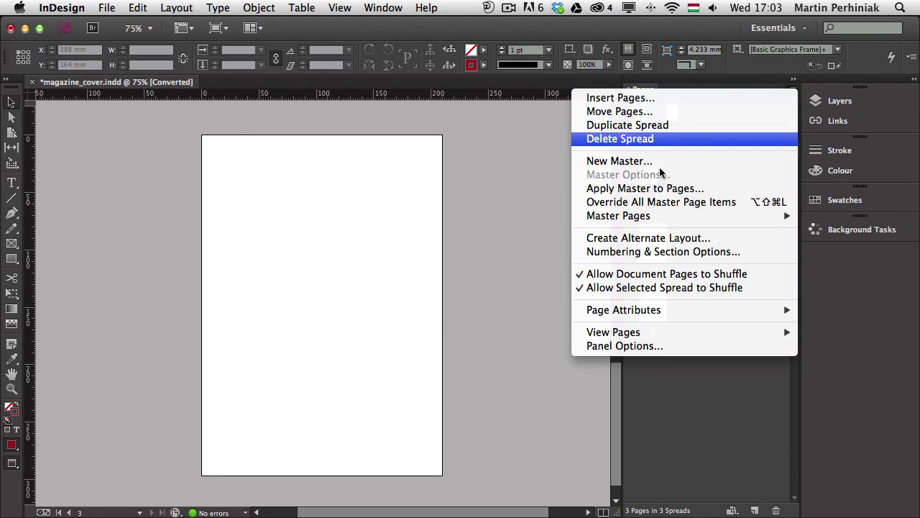
pyautogui.click(649, 240)
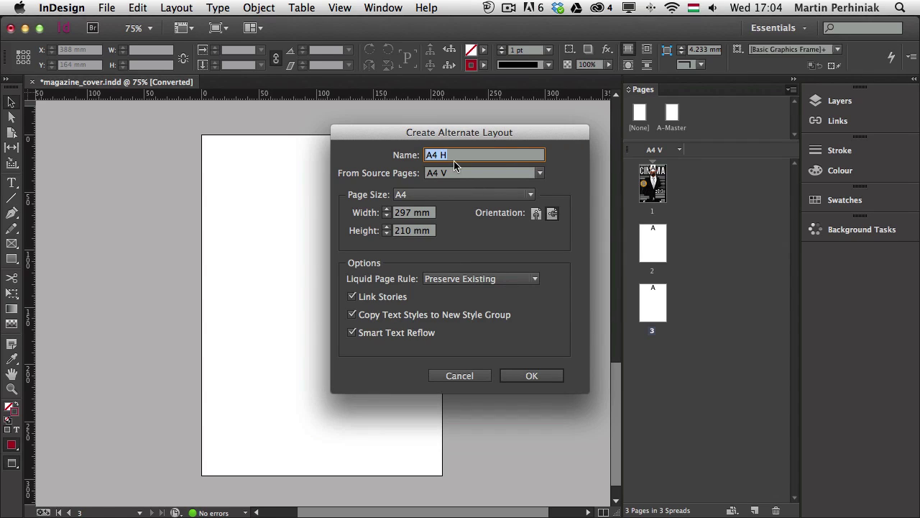
pyautogui.click(532, 174)
pyautogui.click(539, 173)
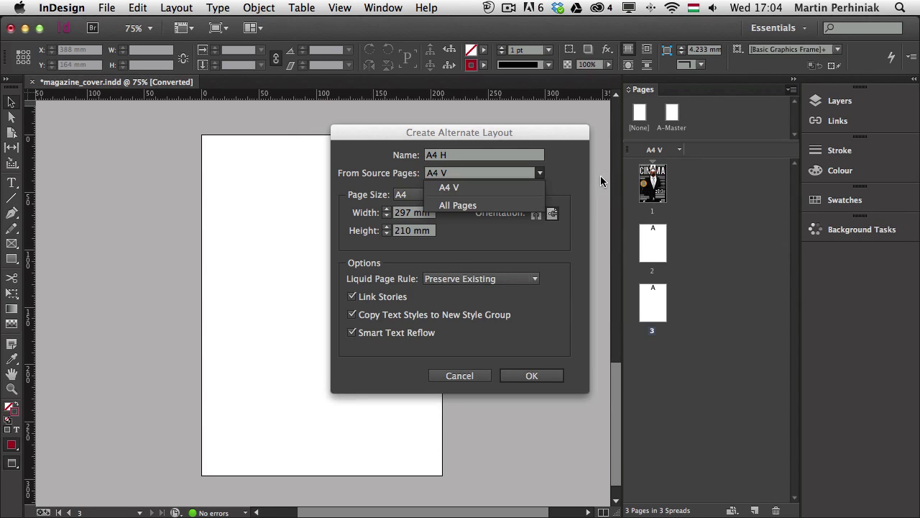
pyautogui.click(539, 174)
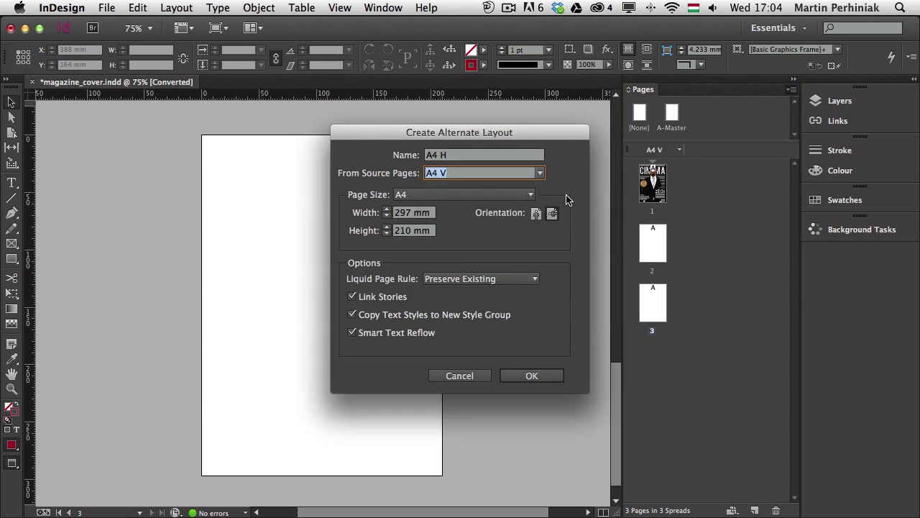
pyautogui.click(545, 378)
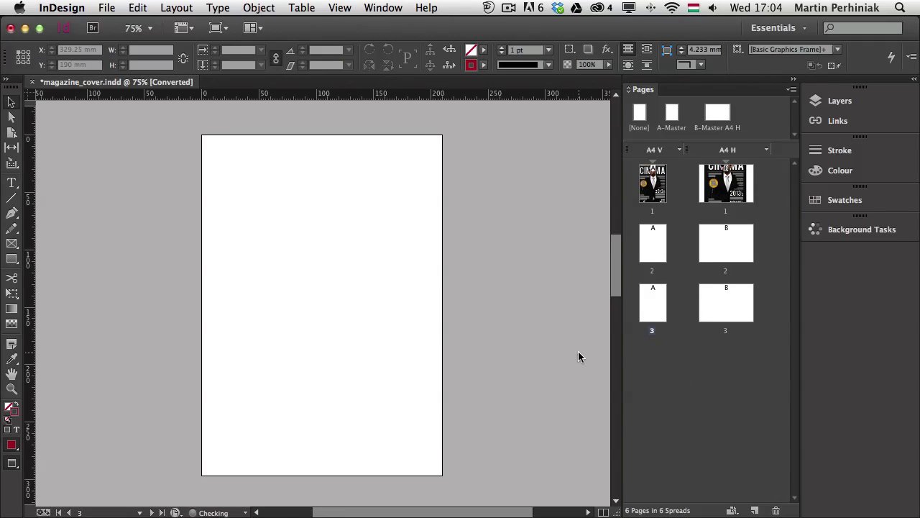
# View the new A4 H cover, compare it with the A4 V cover, and return to the horizontal page.
pyautogui.doubleClick(743, 173)
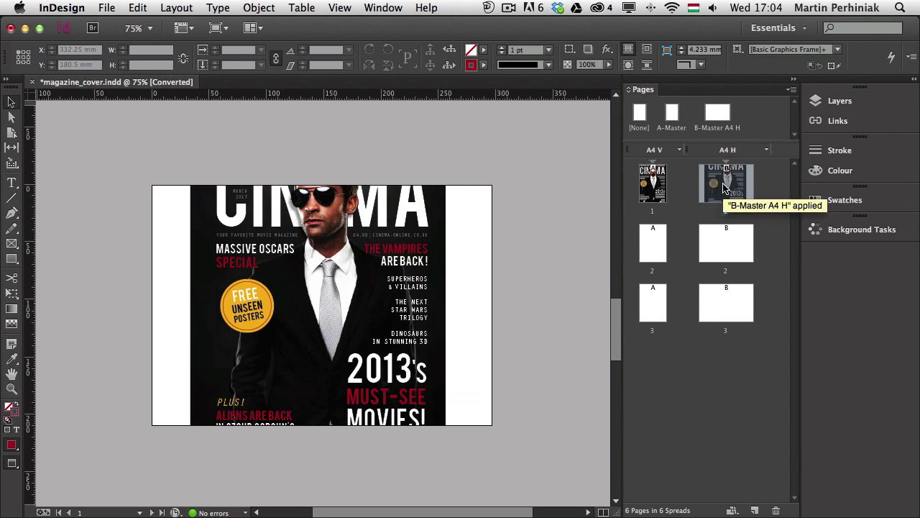
pyautogui.doubleClick(656, 185)
pyautogui.doubleClick(751, 193)
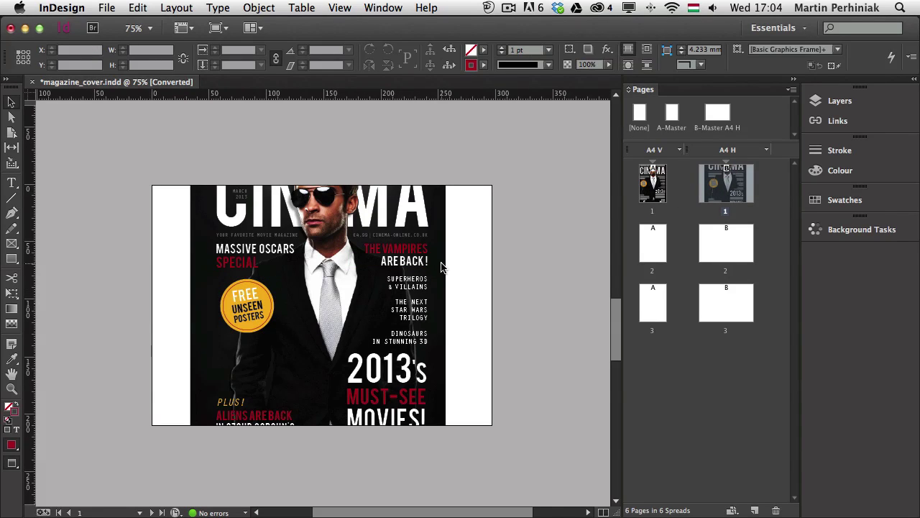
# Widen the cover-sized actor frame on the A4 H cover to the full 297 mm page width and give it a black fill.
pyautogui.click(836, 100)
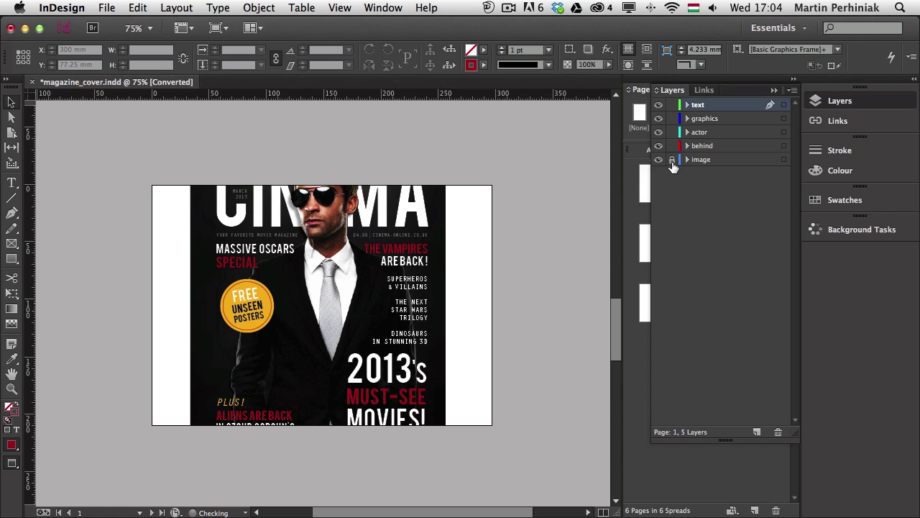
pyautogui.click(840, 101)
pyautogui.click(439, 216)
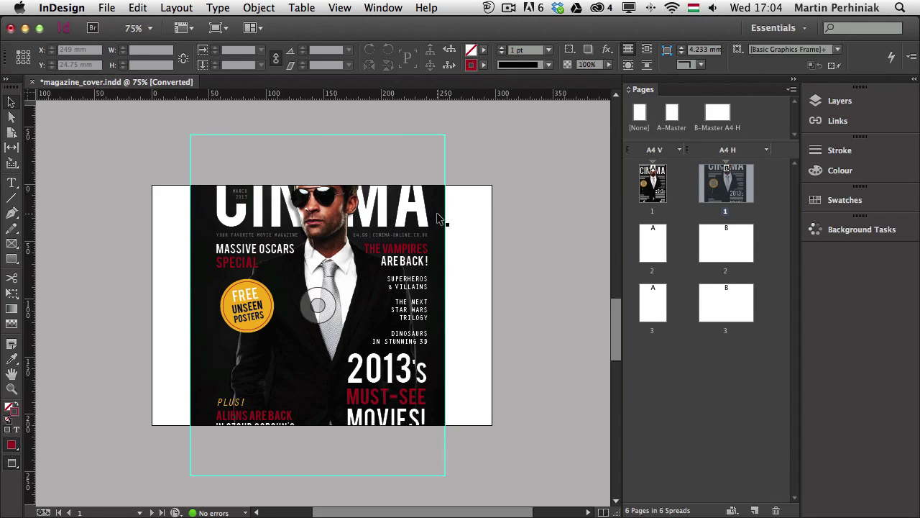
pyautogui.moveTo(446, 305); pyautogui.dragTo(492, 305)
pyautogui.moveTo(190, 305); pyautogui.dragTo(152, 305)
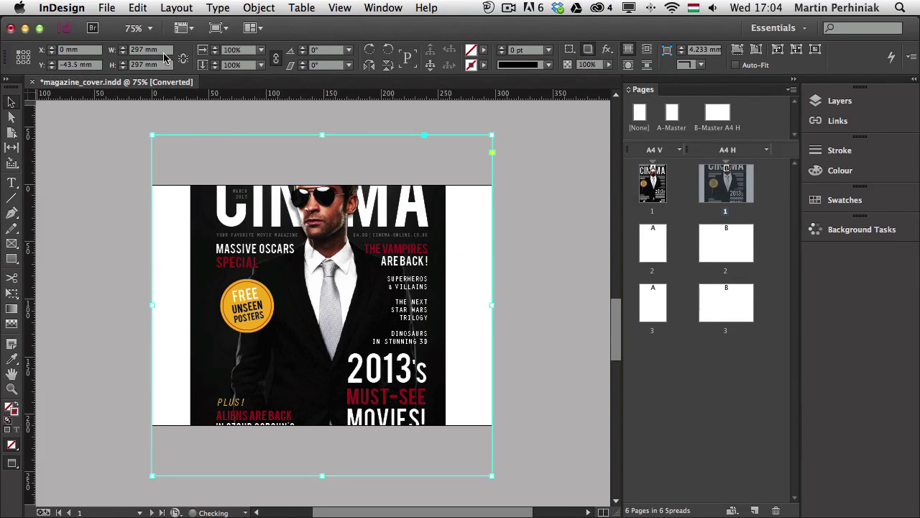
pyautogui.click(484, 50)
pyautogui.click(379, 124)
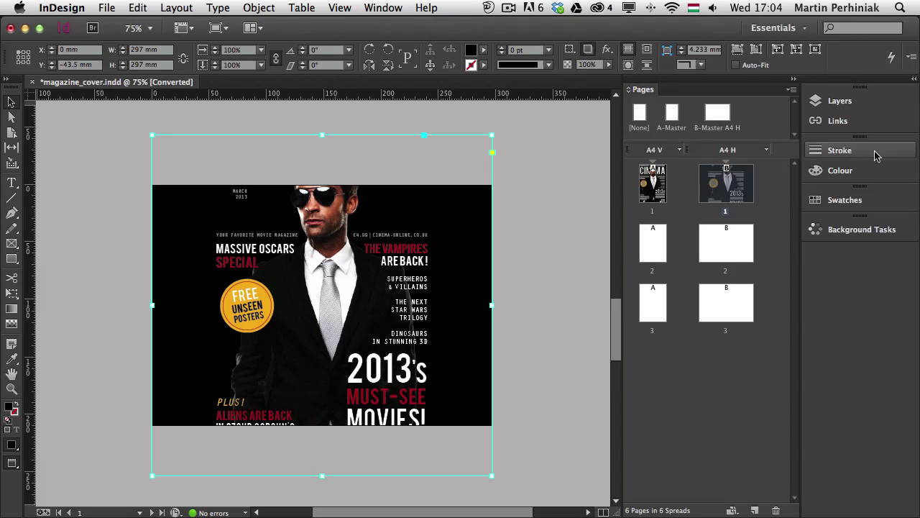
# Compare the edited A4 H cover with the original A4 V cover, ending on the horizontal version.
pyautogui.doubleClick(659, 196)
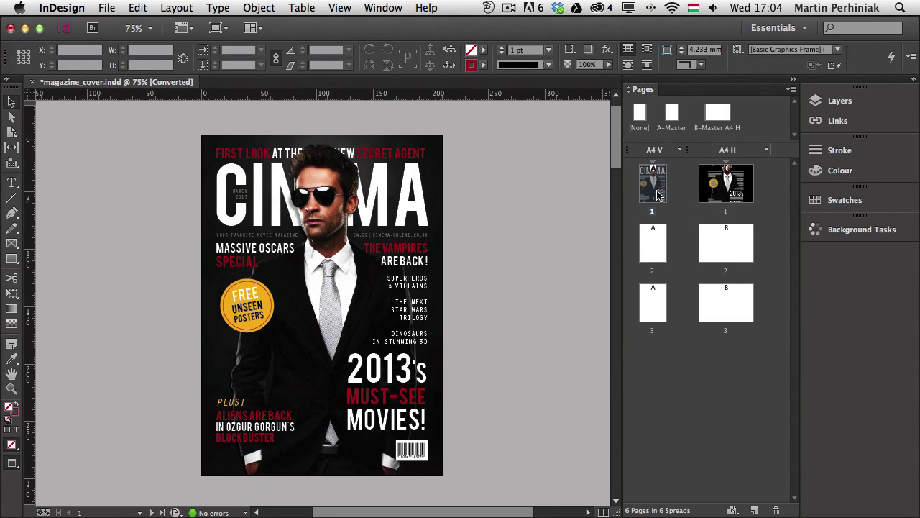
pyautogui.doubleClick(721, 188)
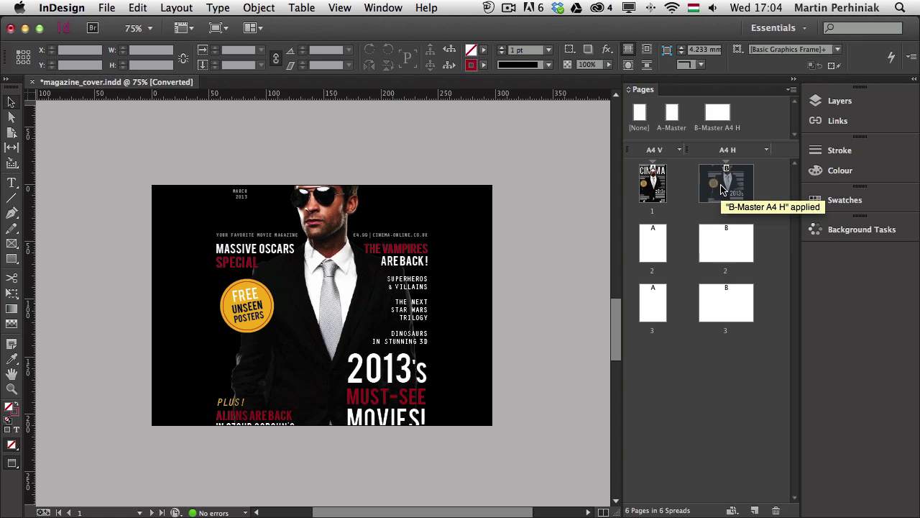
pyautogui.doubleClick(658, 188)
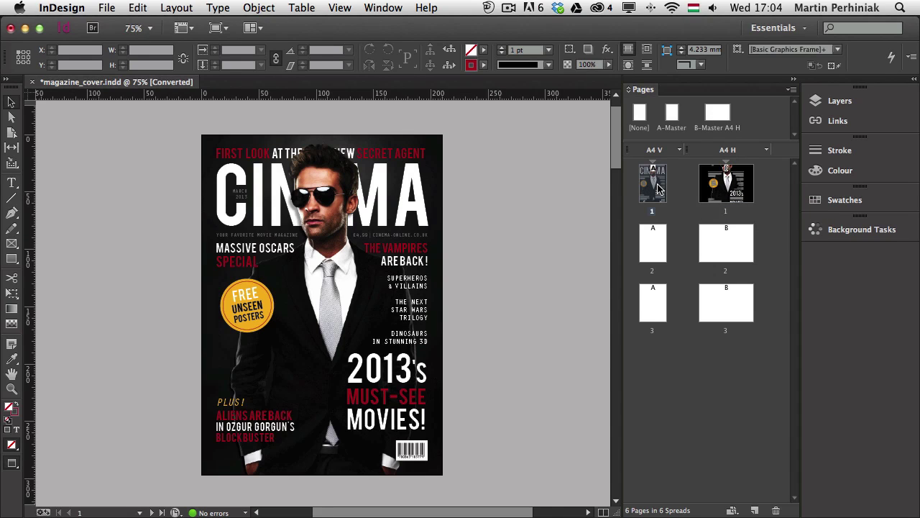
pyautogui.doubleClick(720, 198)
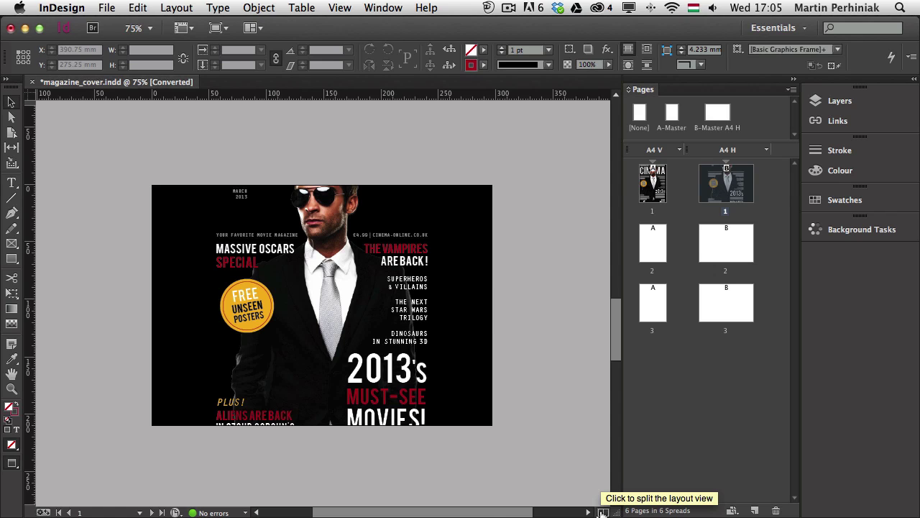
# Split the layout view to show both covers side by side, with A4 H at 50% and A4 V at 75%.
pyautogui.click(603, 511)
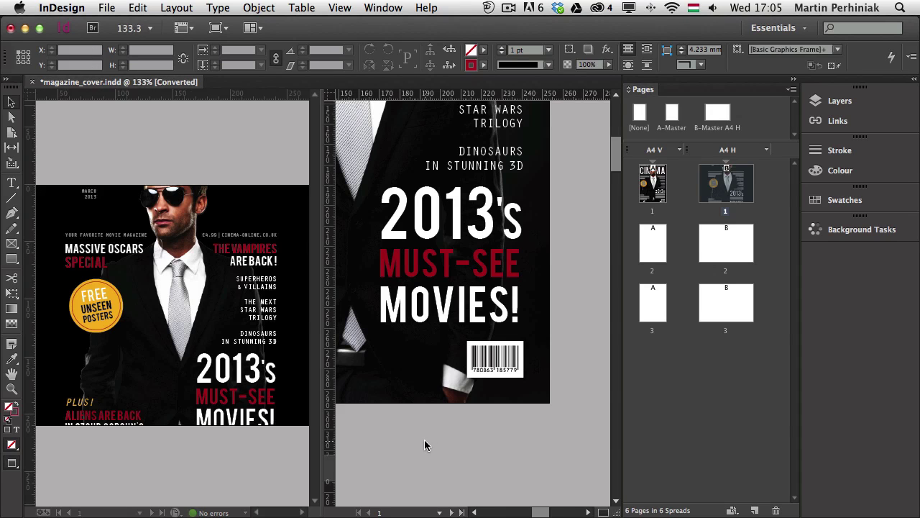
pyautogui.press('super+minus')
pyautogui.press('super+minus')
pyautogui.press('super+minus')
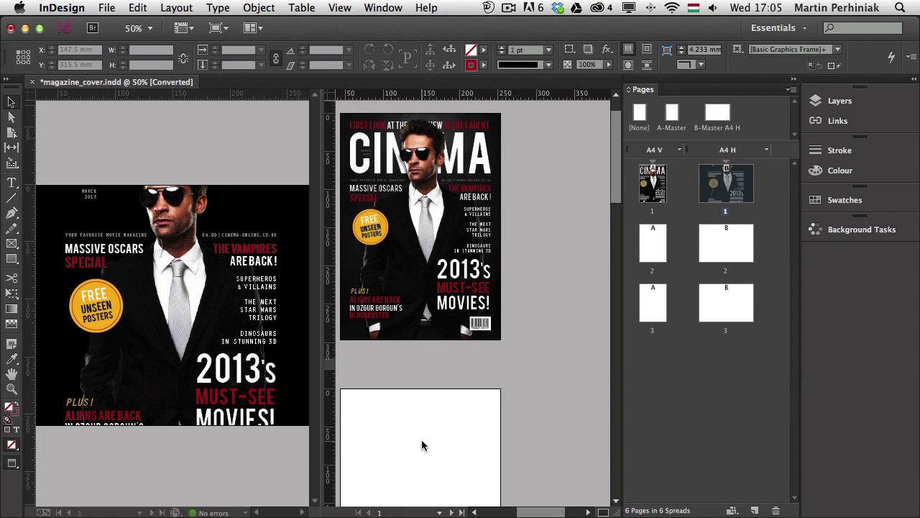
pyautogui.moveTo(458, 367); pyautogui.dragTo(507, 429)
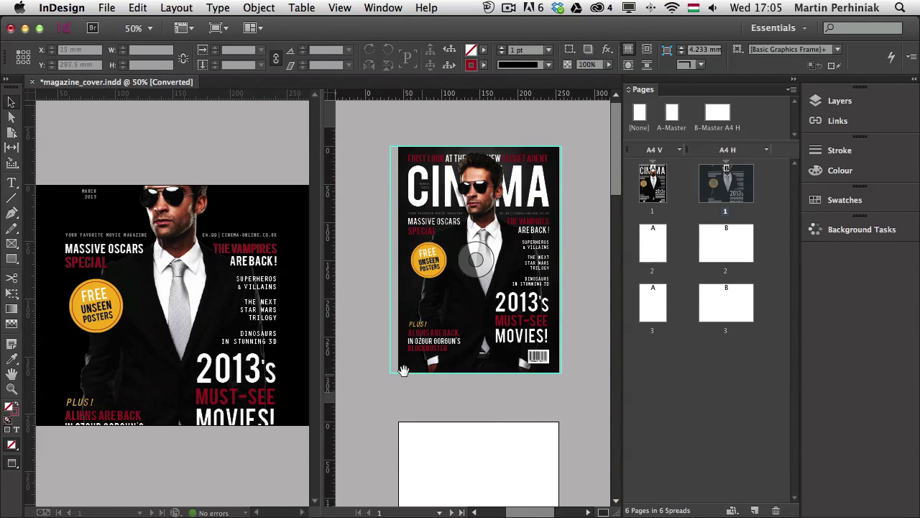
pyautogui.press('super+equal')
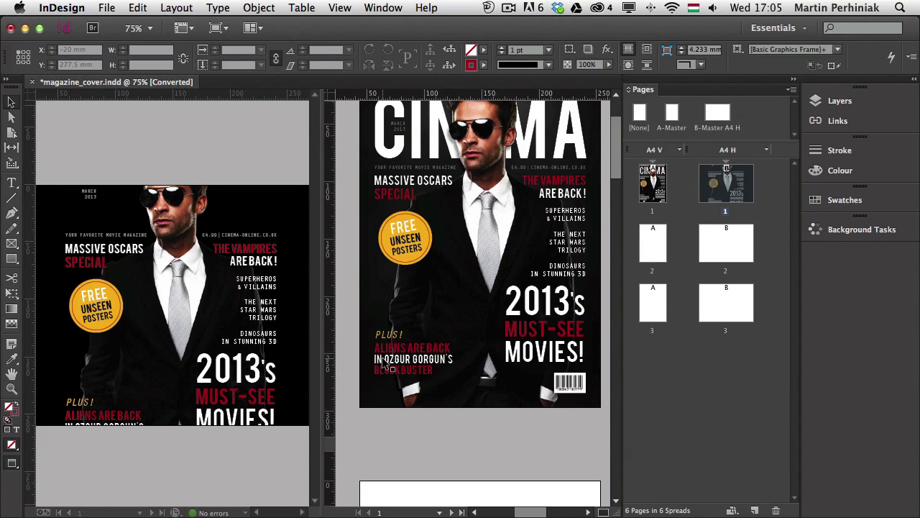
pyautogui.press('super+0')
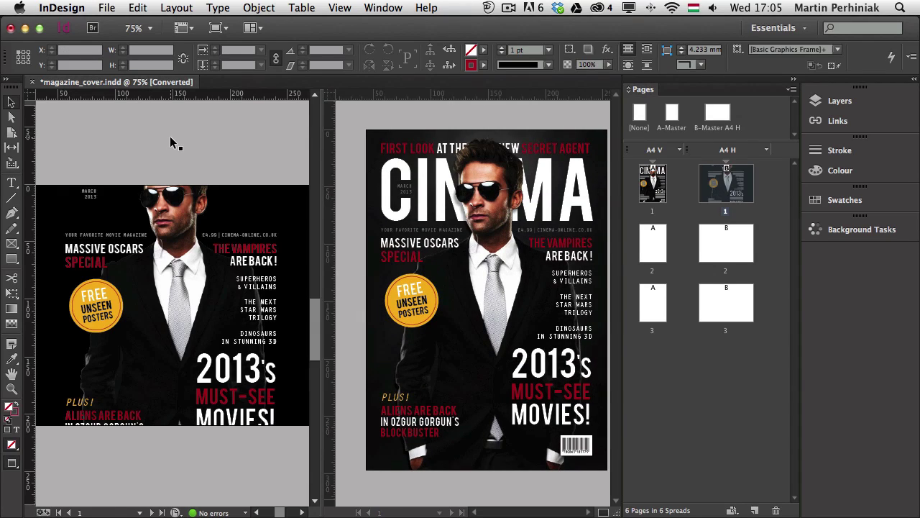
pyautogui.press('super+minus')
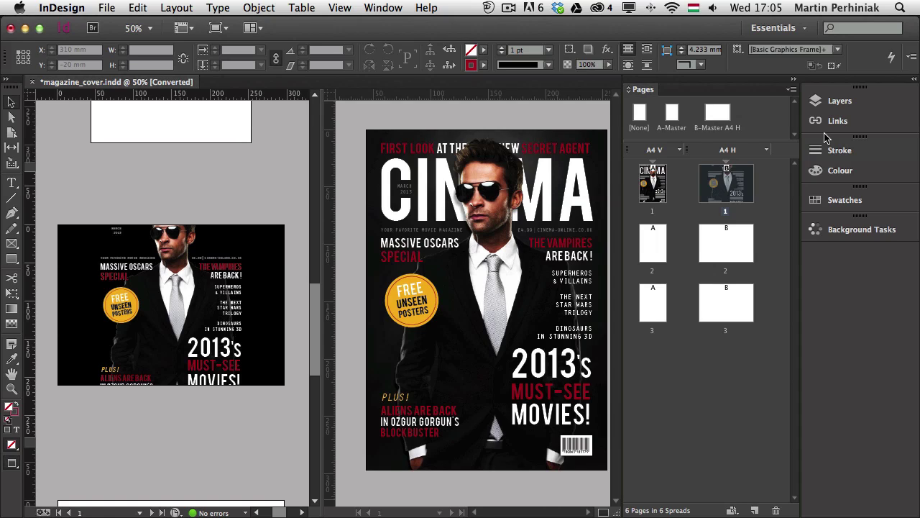
# Switch to the Digital Publishing workspace and dock the Pages panel as an expanded column beside the other panels.
pyautogui.click(805, 28)
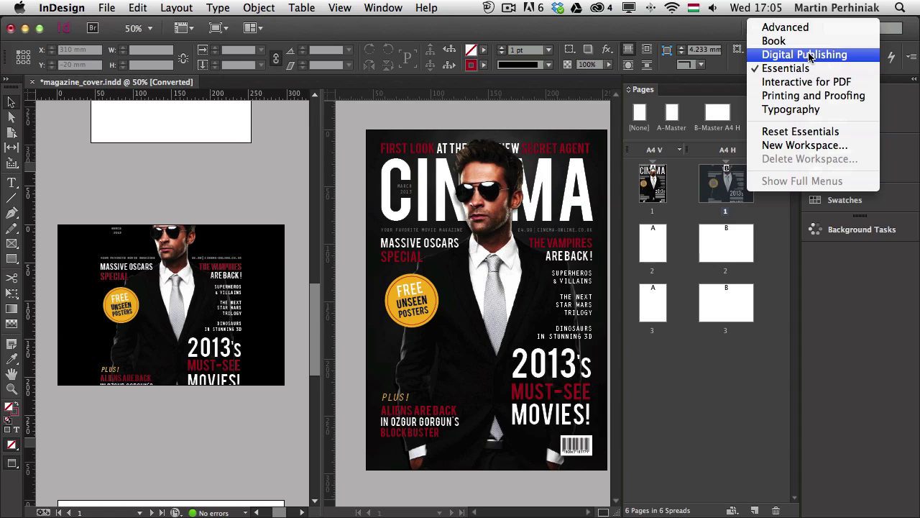
pyautogui.click(809, 56)
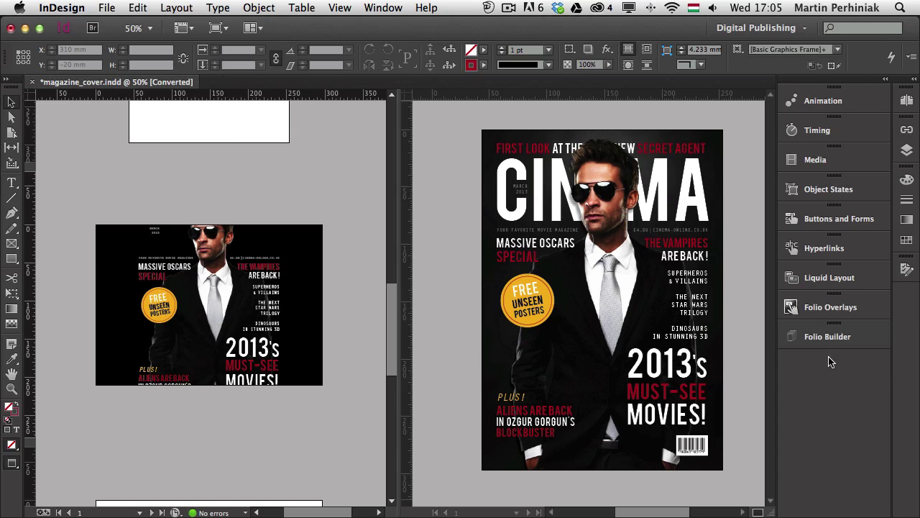
pyautogui.click(906, 100)
pyautogui.moveTo(770, 92); pyautogui.dragTo(775, 164)
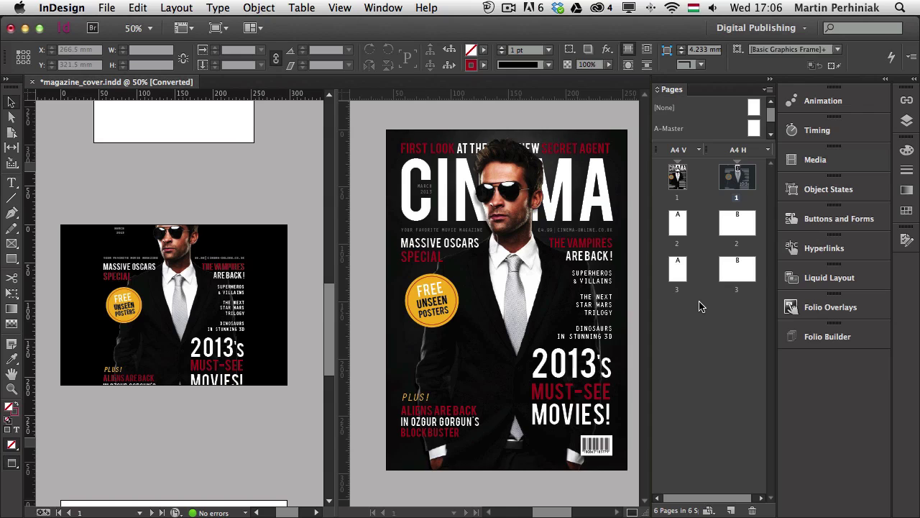
# Switch to the Interactive for PDF workspace and return to the customized Digital Publishing workspace.
pyautogui.click(803, 30)
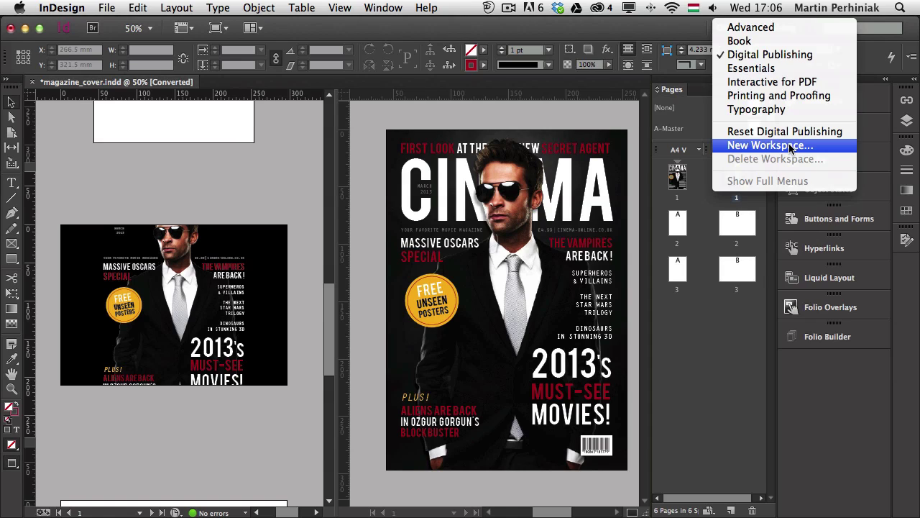
pyautogui.click(765, 84)
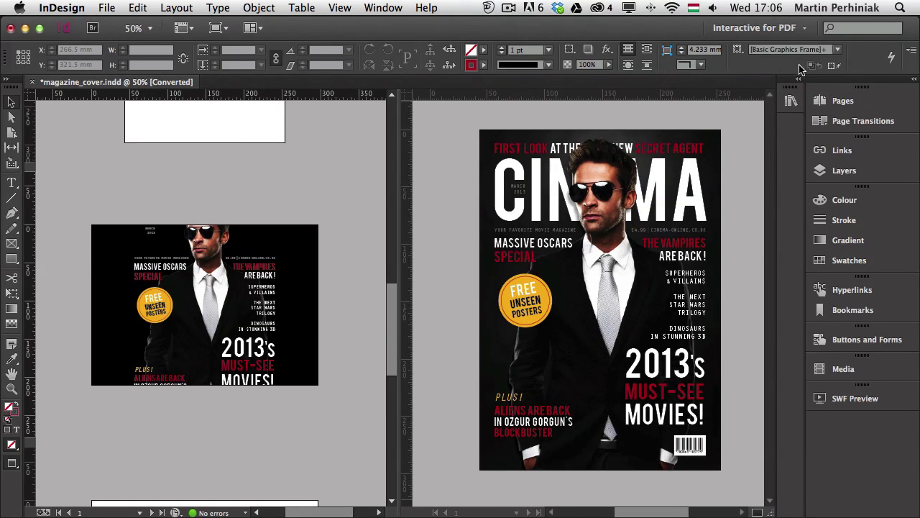
pyautogui.click(800, 30)
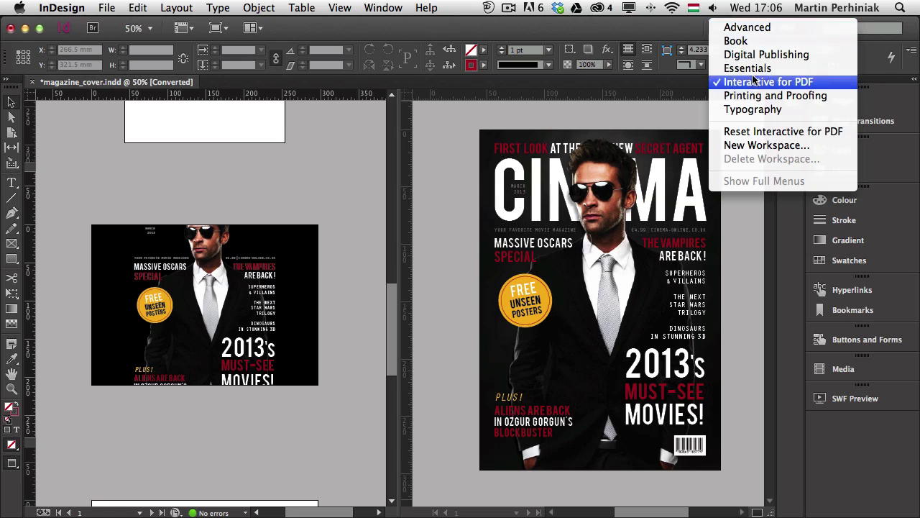
pyautogui.click(765, 55)
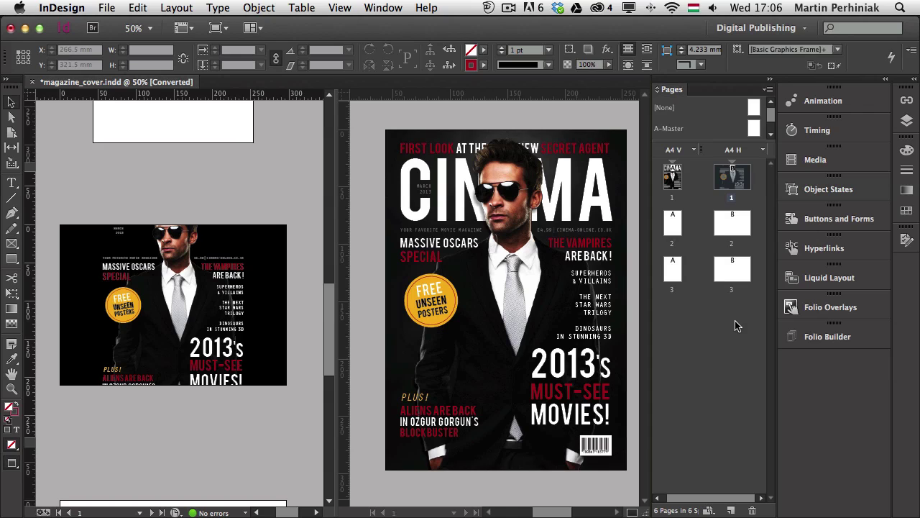
# Start a new document with the live preview enabled, keeping the settings dialog clear of the previewed page.
pyautogui.click(111, 7)
pyautogui.moveTo(121, 27)
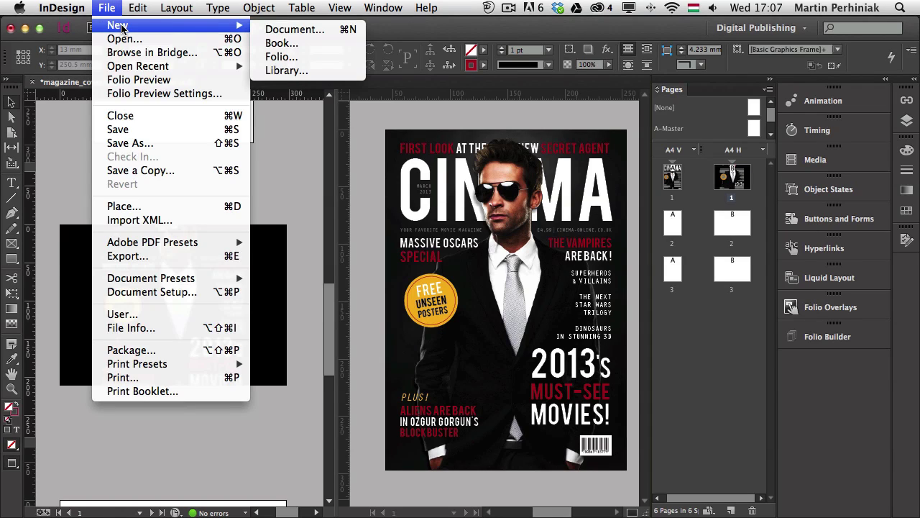
pyautogui.click(294, 29)
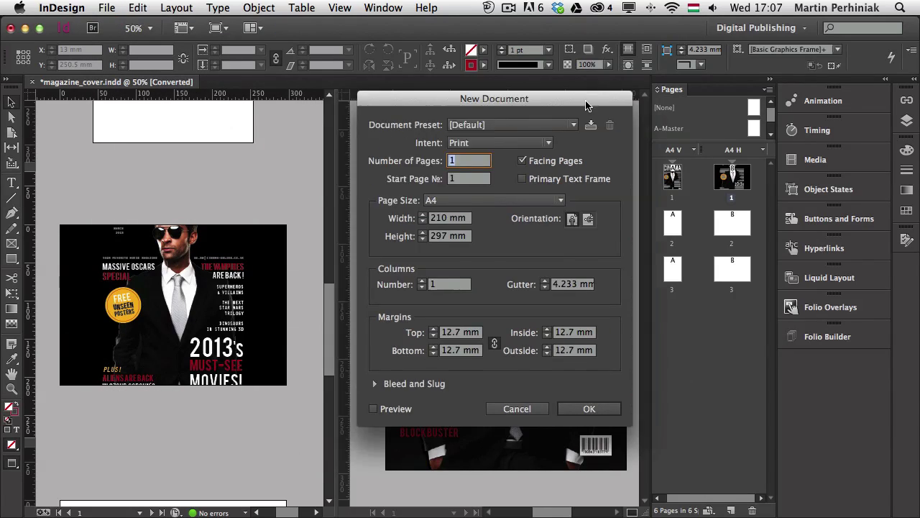
pyautogui.moveTo(586, 106); pyautogui.dragTo(851, 109)
pyautogui.click(641, 412)
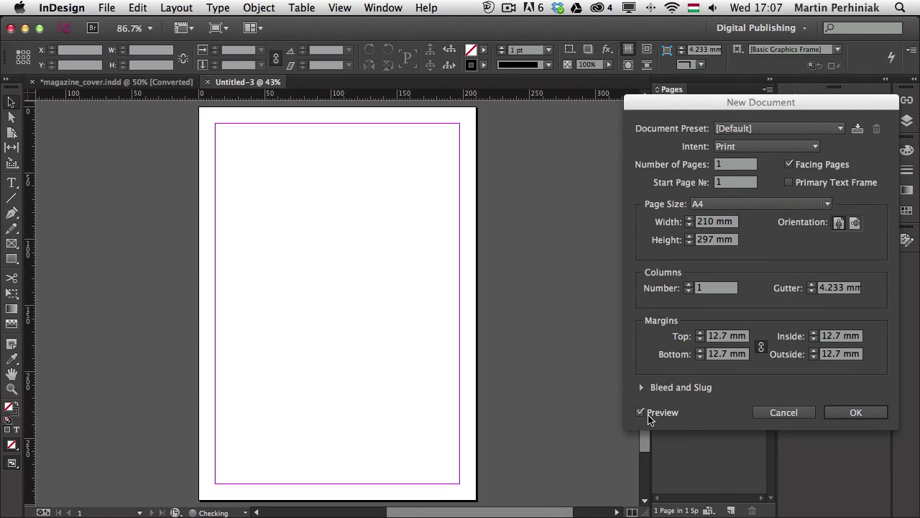
pyautogui.moveTo(713, 113); pyautogui.dragTo(585, 142)
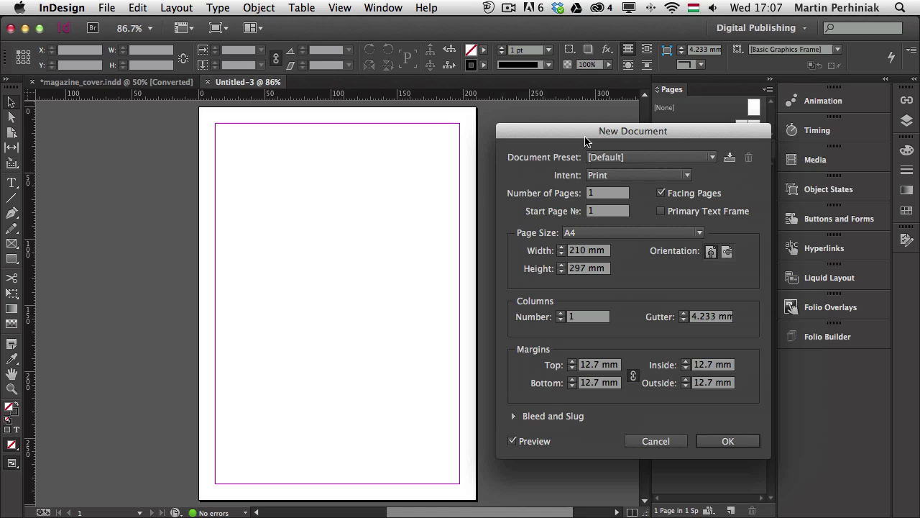
# Preview the new document with the Digital Publishing intent and the iPhone page size.
pyautogui.click(642, 176)
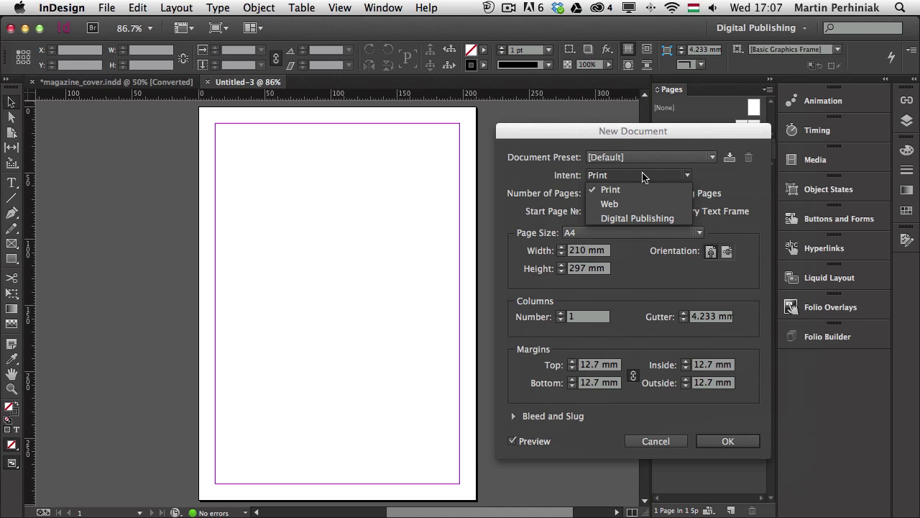
pyautogui.click(618, 219)
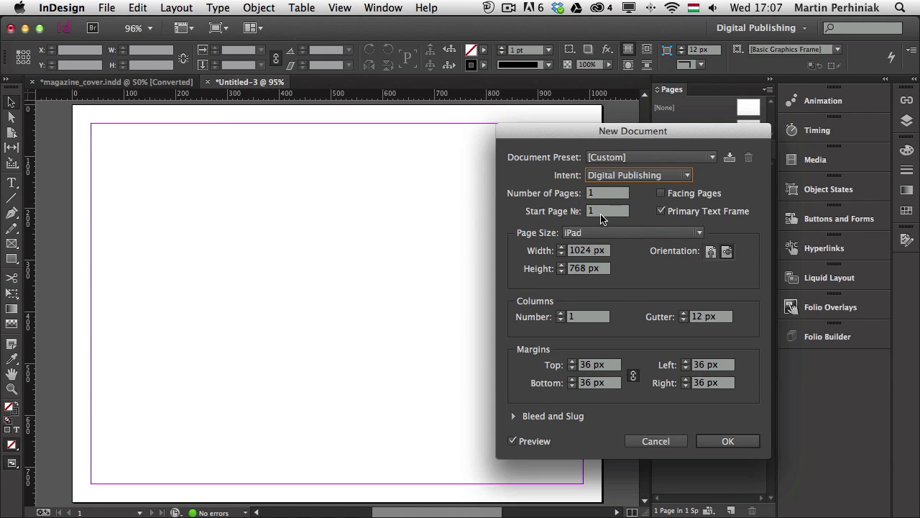
pyautogui.click(598, 233)
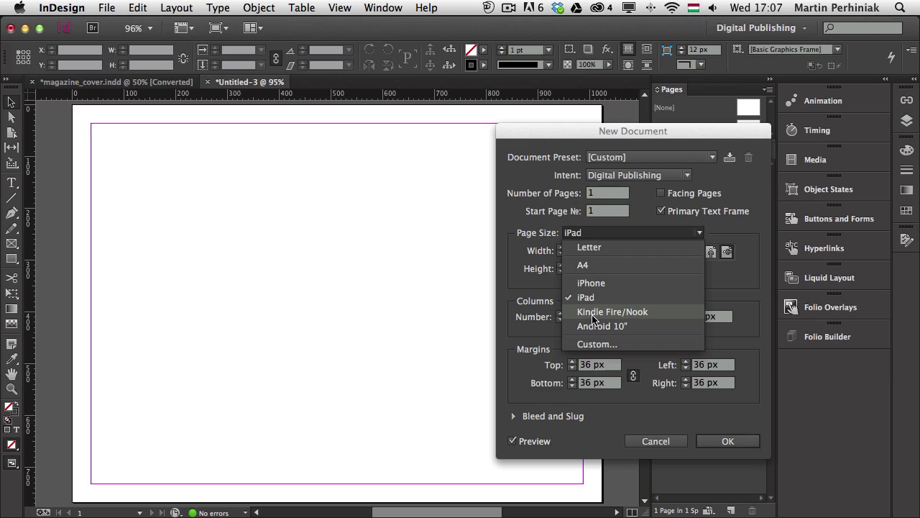
pyautogui.click(599, 285)
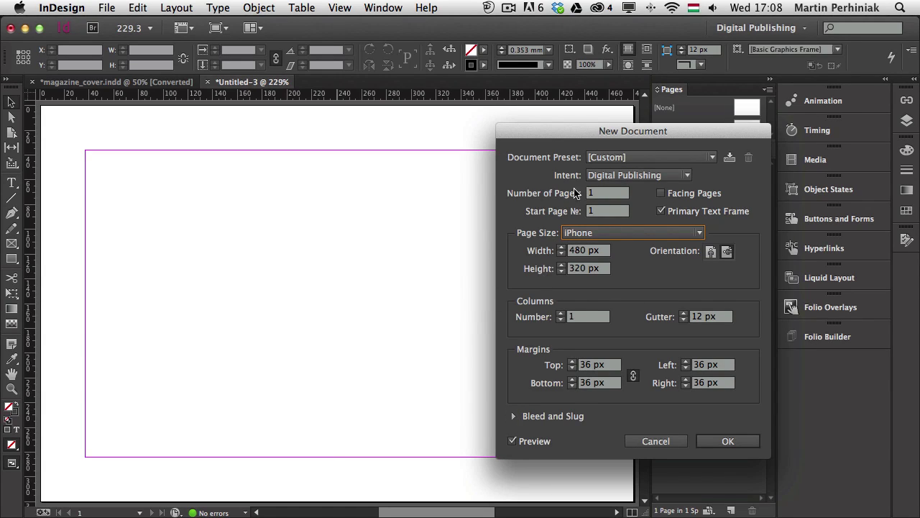
# Preview the new document with the Print intent, followed by the Web intent.
pyautogui.click(600, 178)
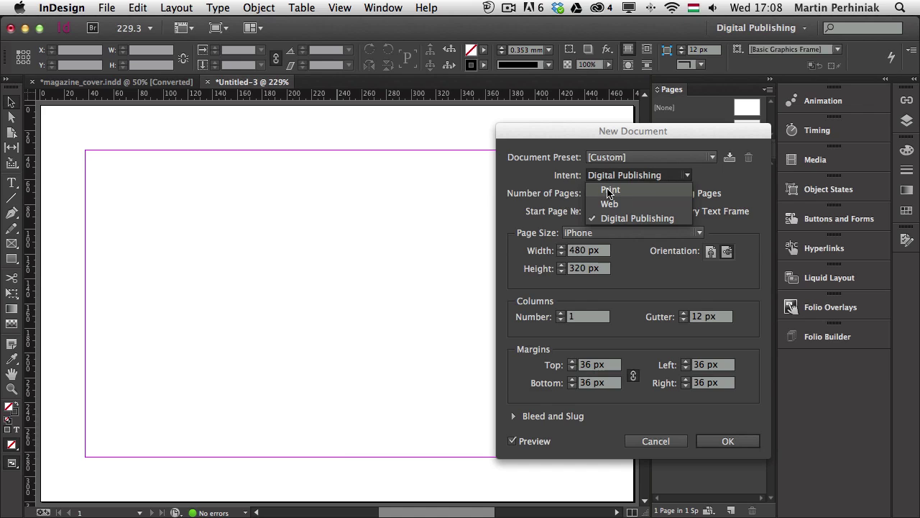
pyautogui.click(610, 190)
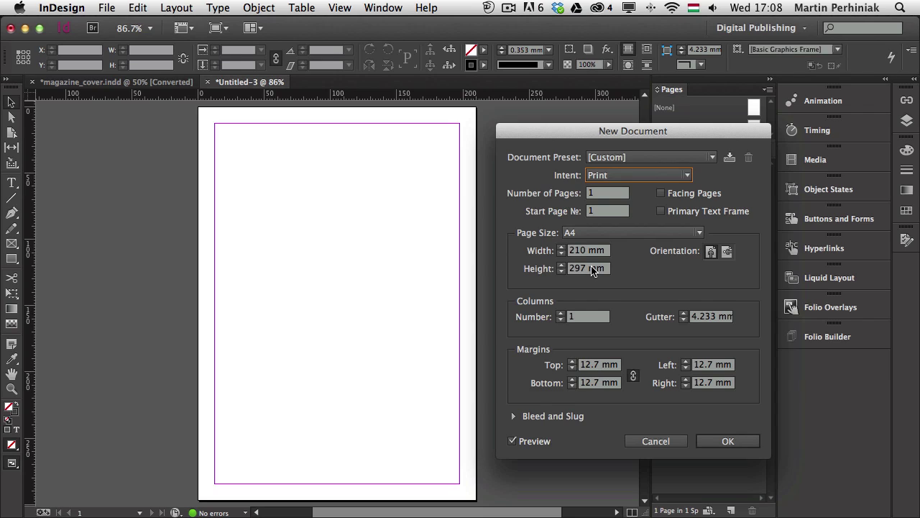
pyautogui.click(618, 176)
pyautogui.click(611, 204)
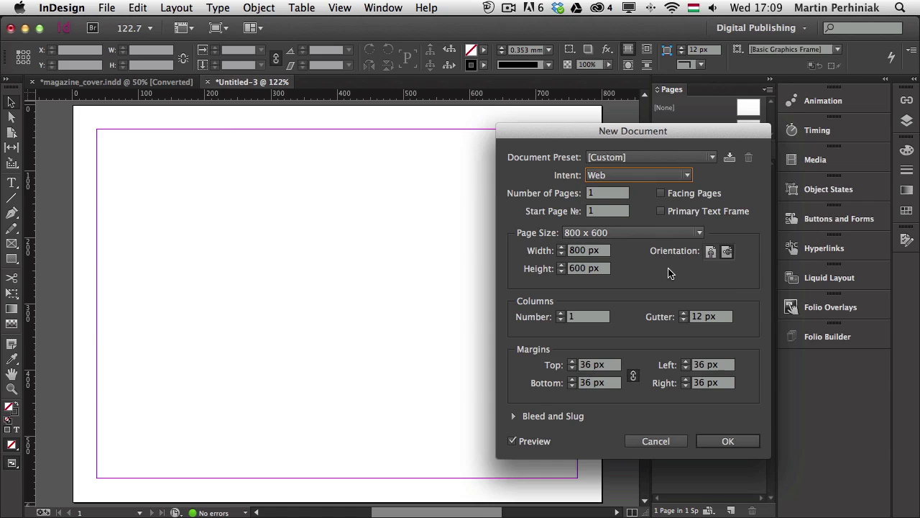
# Return the new document to the Digital Publishing intent and view the custom page size settings without adding a size.
pyautogui.click(636, 174)
pyautogui.click(624, 217)
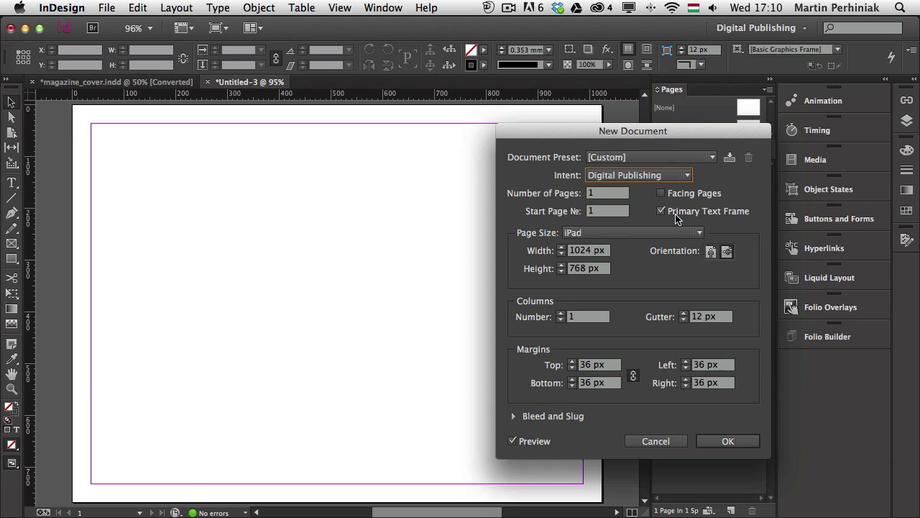
pyautogui.click(623, 232)
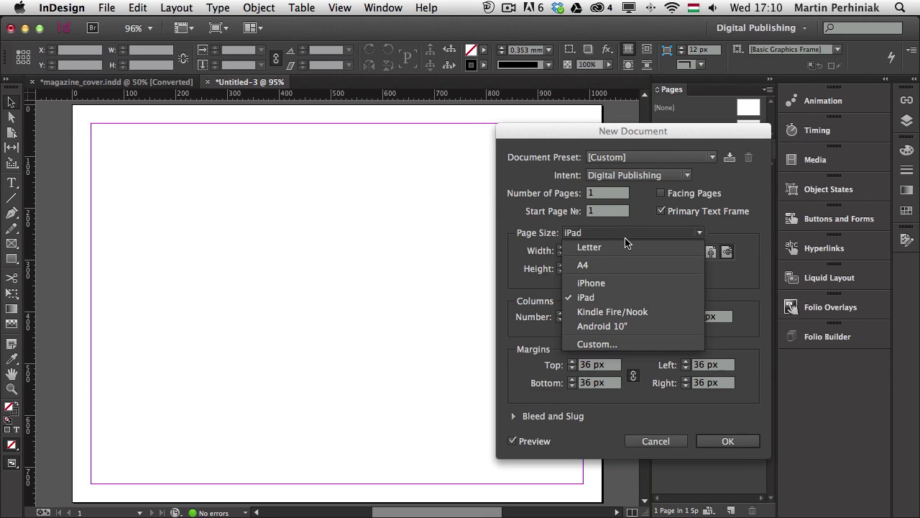
pyautogui.click(607, 345)
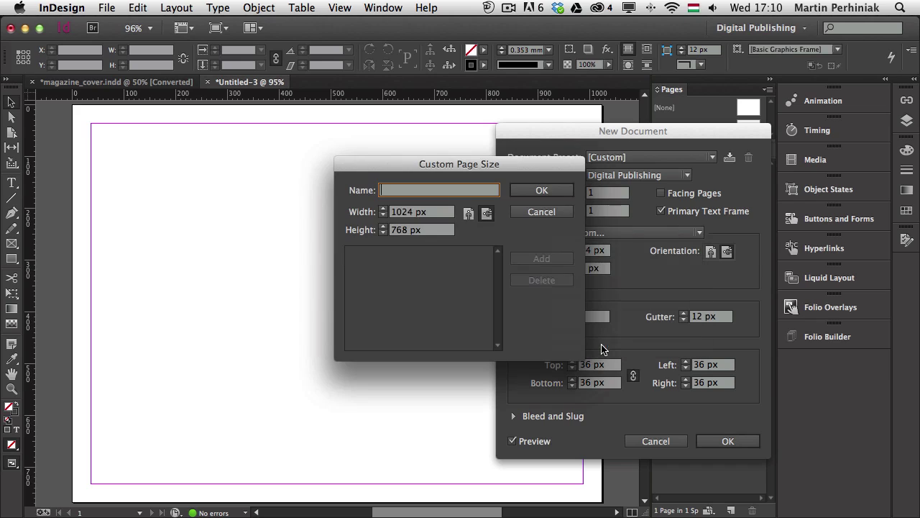
pyautogui.click(541, 211)
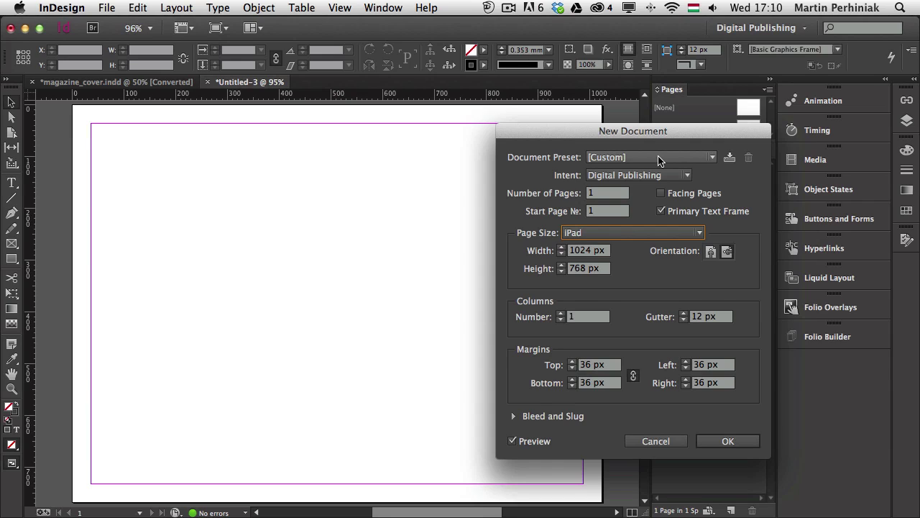
# Check the available document presets and discard the new document.
pyautogui.click(658, 160)
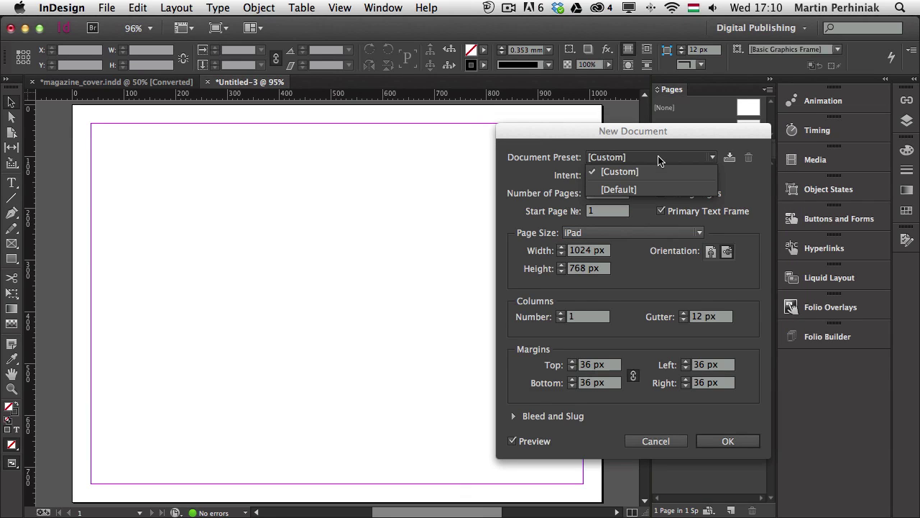
pyautogui.click(762, 176)
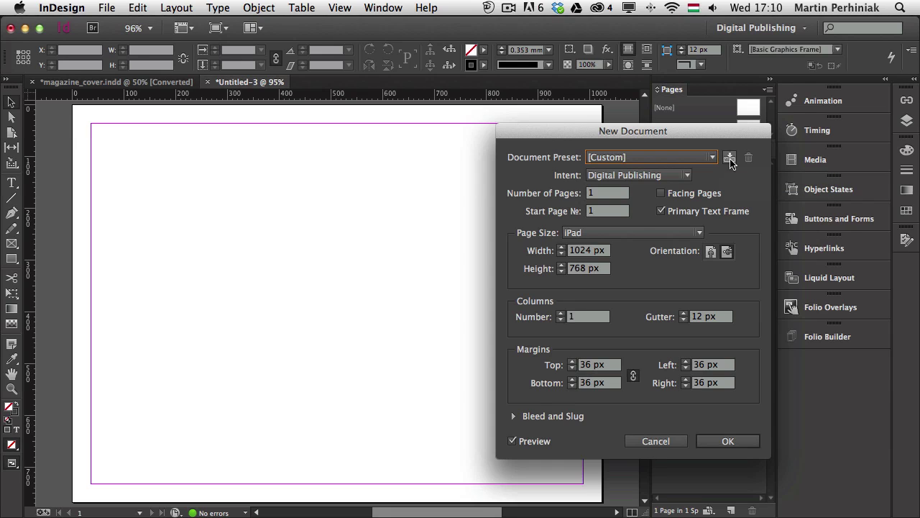
pyautogui.click(679, 441)
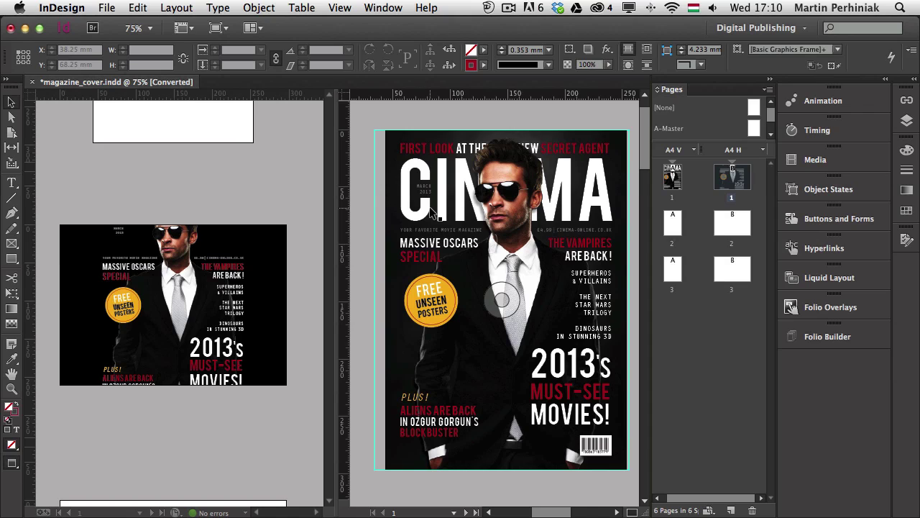
# Examine the file formats offered for saving a copy of the magazine cover under a new name, without saving.
pyautogui.click(114, 8)
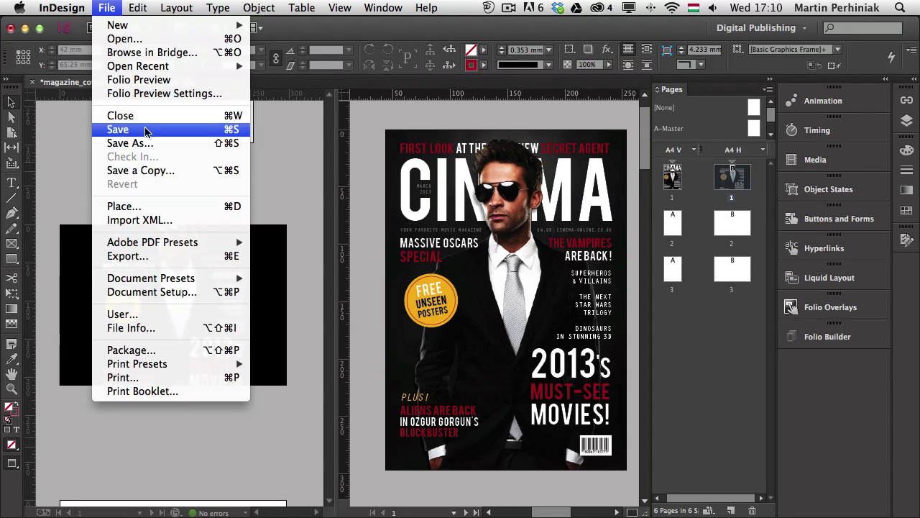
pyautogui.click(128, 143)
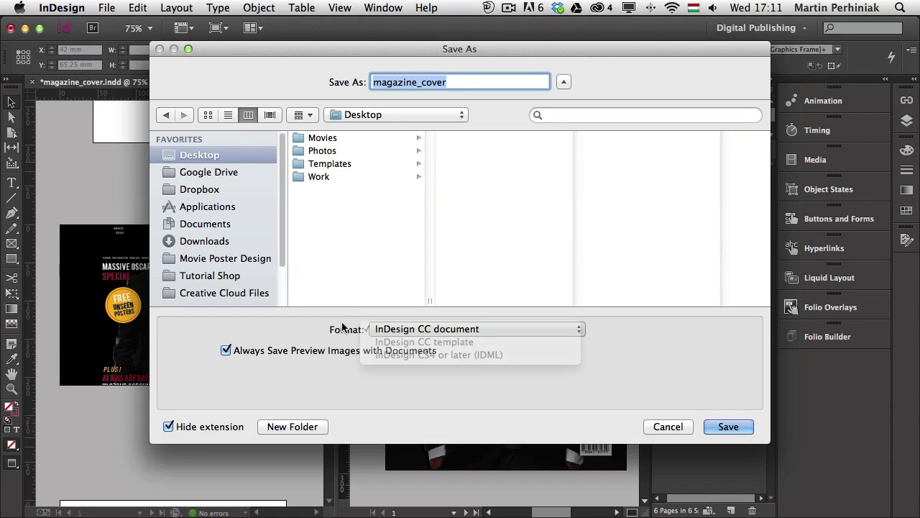
pyautogui.click(391, 329)
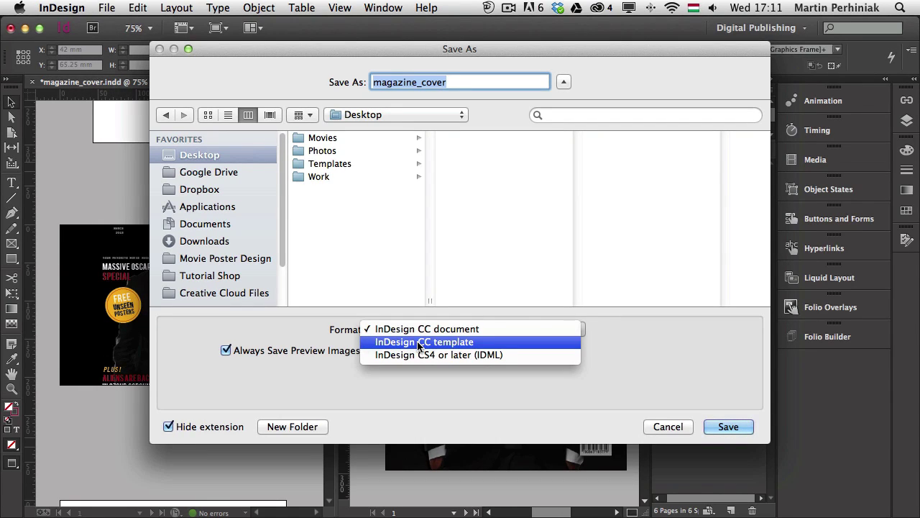
pyautogui.click(690, 342)
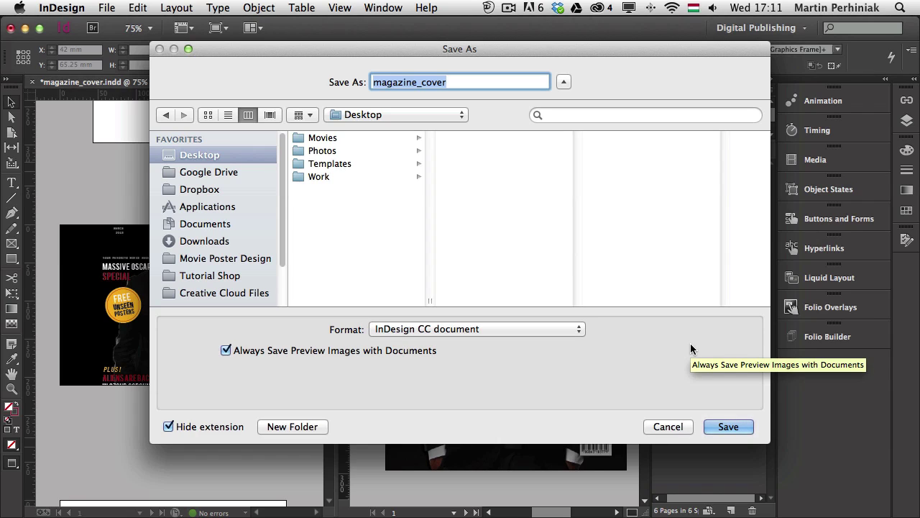
pyautogui.click(654, 422)
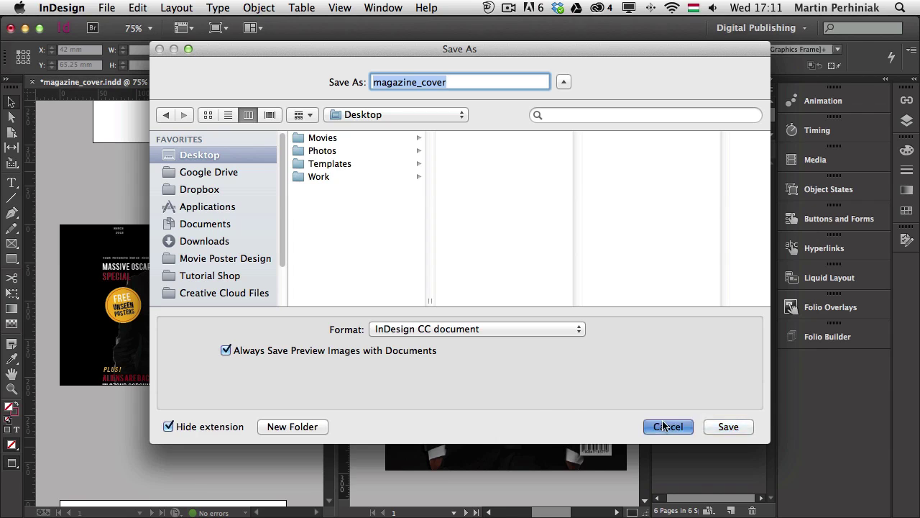
# Look up the keyboard shortcuts assigned to the Check In All and Check Out commands of the Edit Menu area.
pyautogui.click(128, 7)
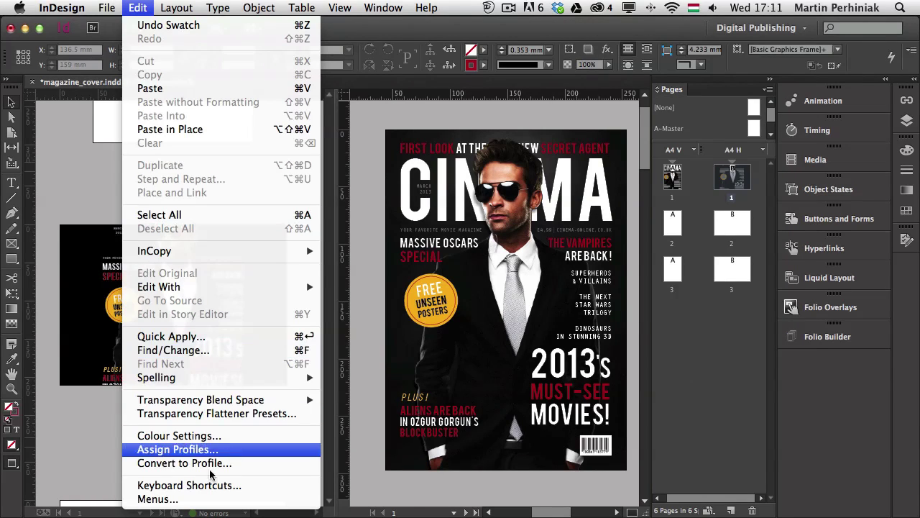
pyautogui.click(199, 488)
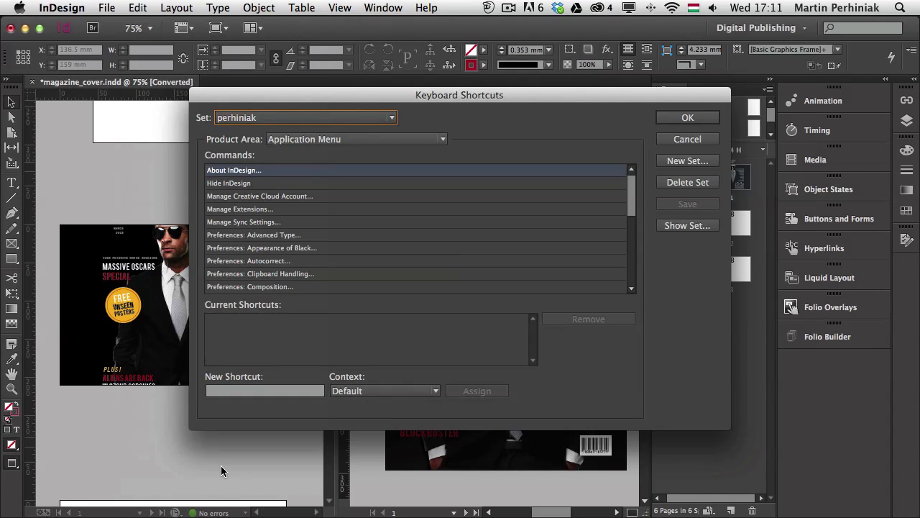
pyautogui.click(325, 141)
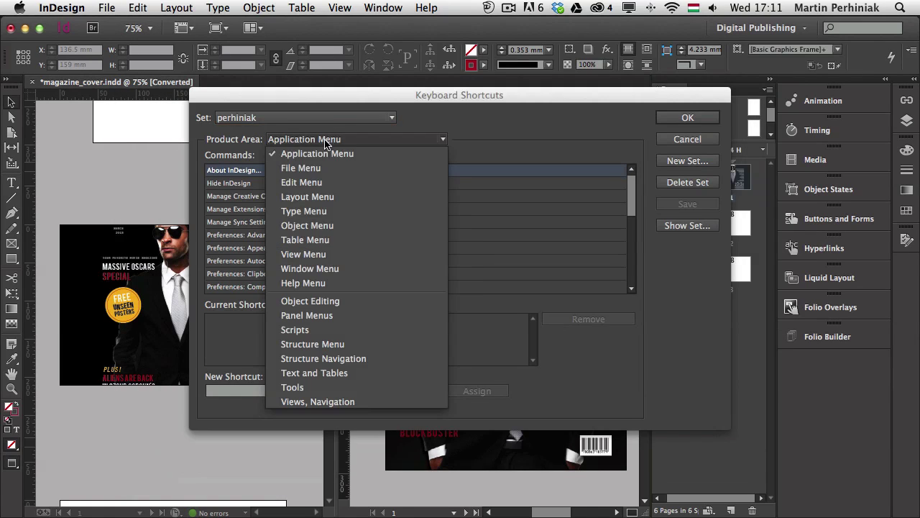
pyautogui.click(315, 183)
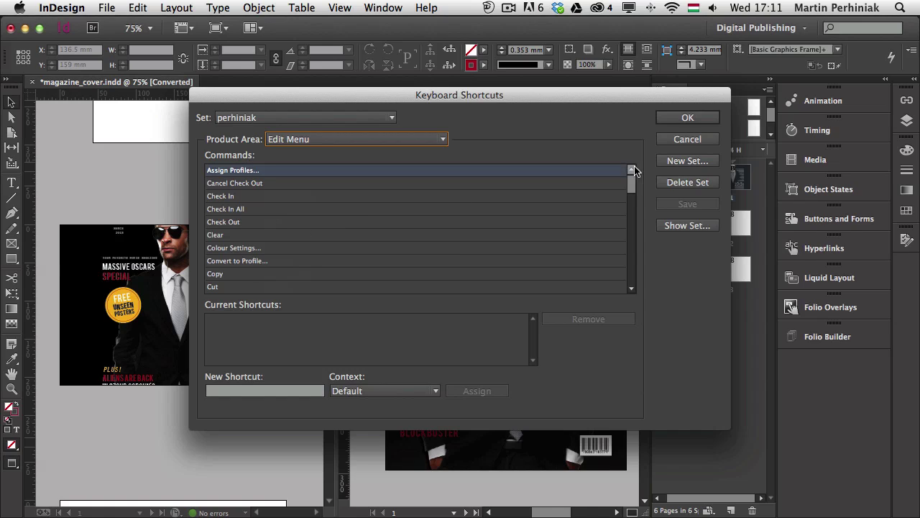
pyautogui.moveTo(632, 185); pyautogui.dragTo(632, 188)
pyautogui.click(266, 208)
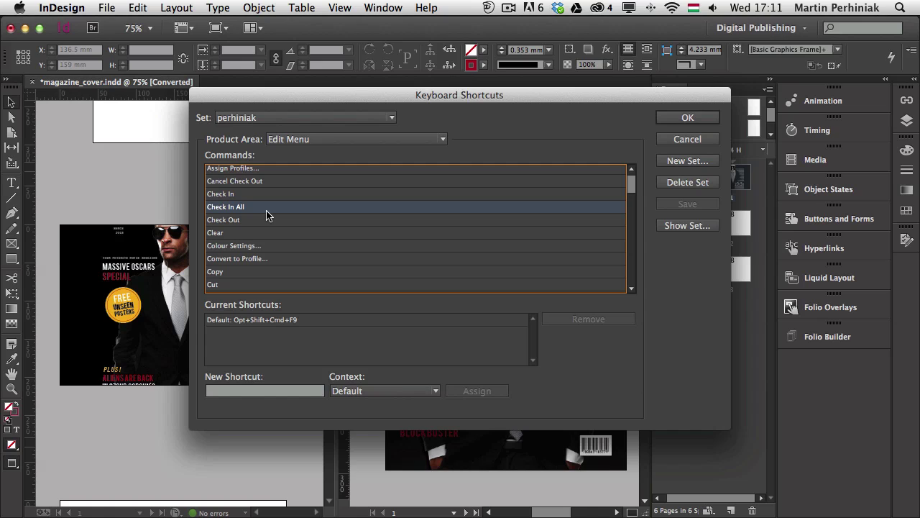
pyautogui.moveTo(355, 101); pyautogui.dragTo(299, 96)
pyautogui.press('Down')
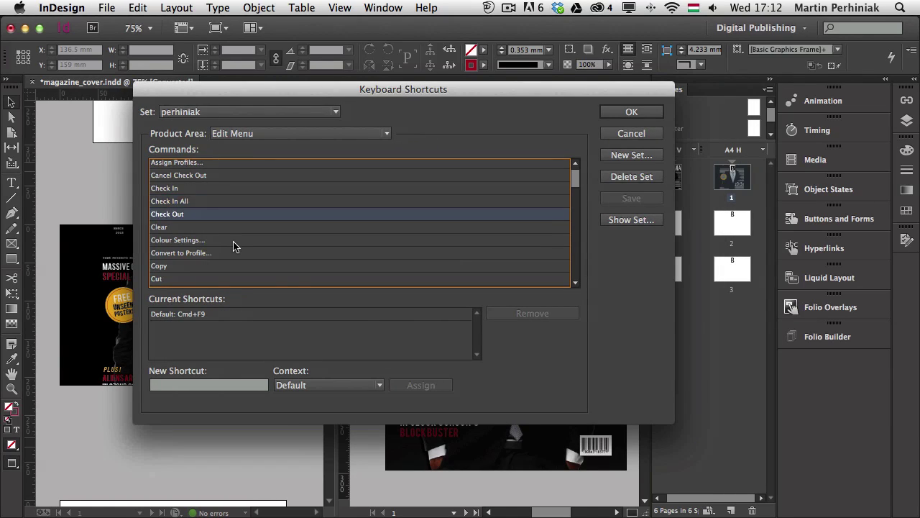
# Look up the keyboard shortcuts assigned to Undo and Redo, and leave the shortcut settings without saving changes.
pyautogui.scroll(-5, 232, 244)
pyautogui.scroll(-10, 232, 245)
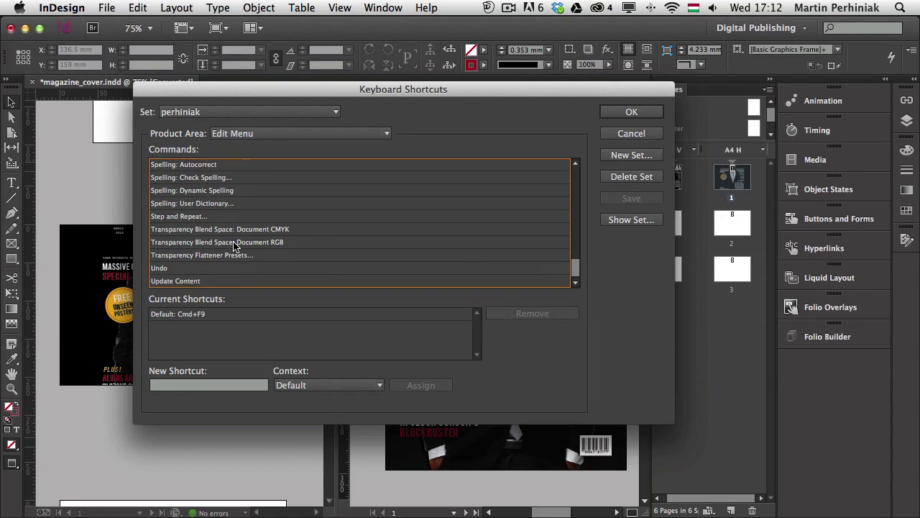
pyautogui.click(188, 269)
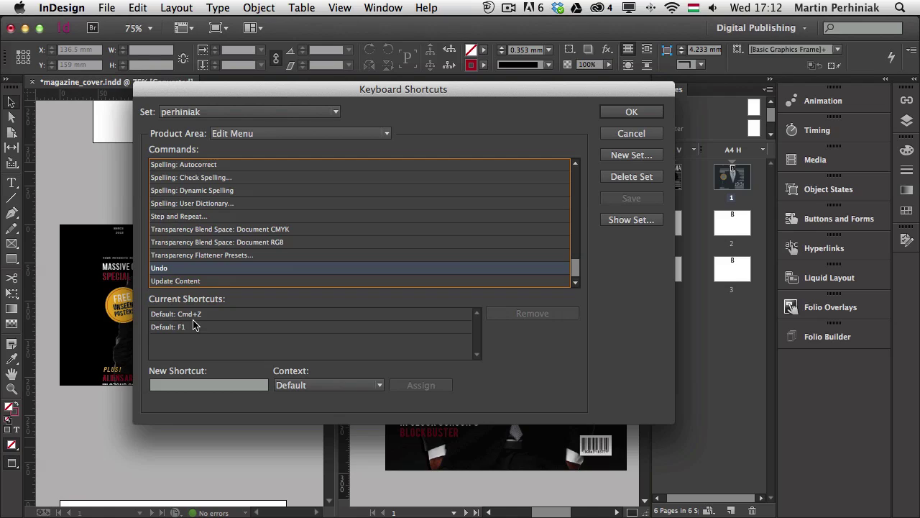
pyautogui.scroll(3, 204, 249)
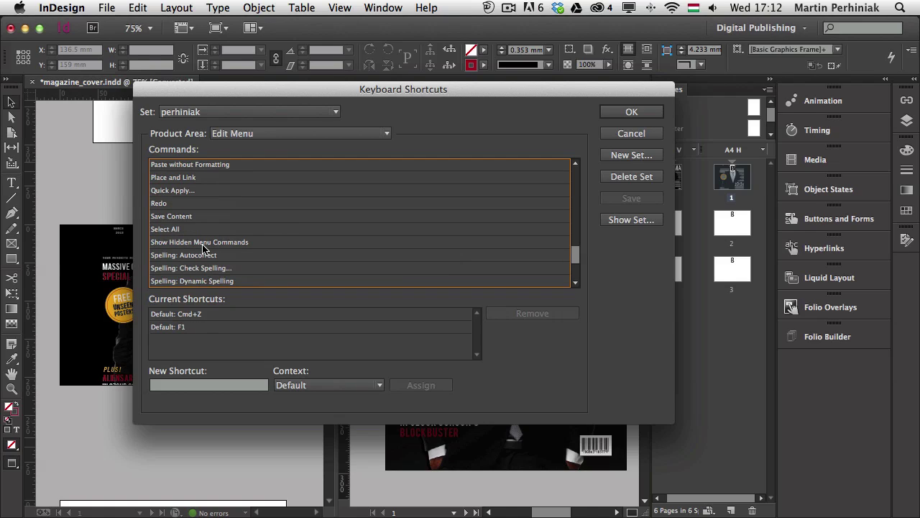
pyautogui.click(203, 203)
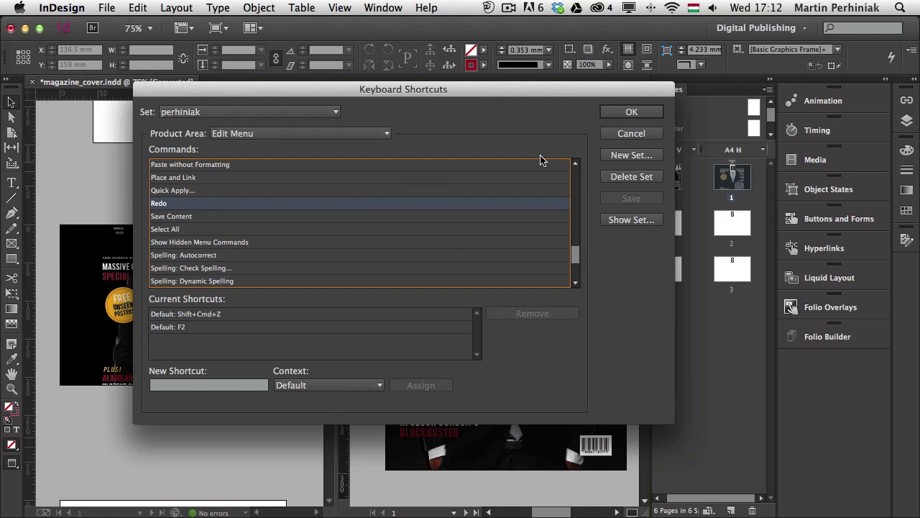
pyautogui.moveTo(481, 97); pyautogui.dragTo(427, 141)
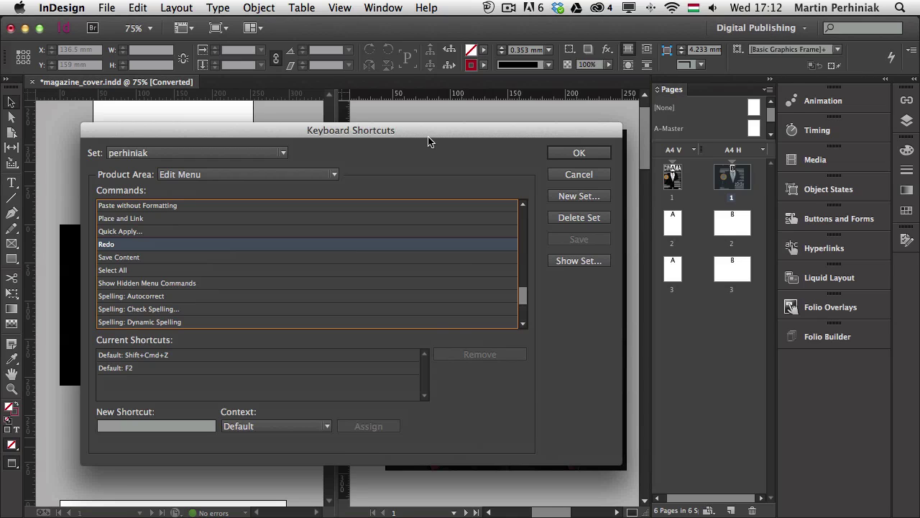
pyautogui.click(576, 175)
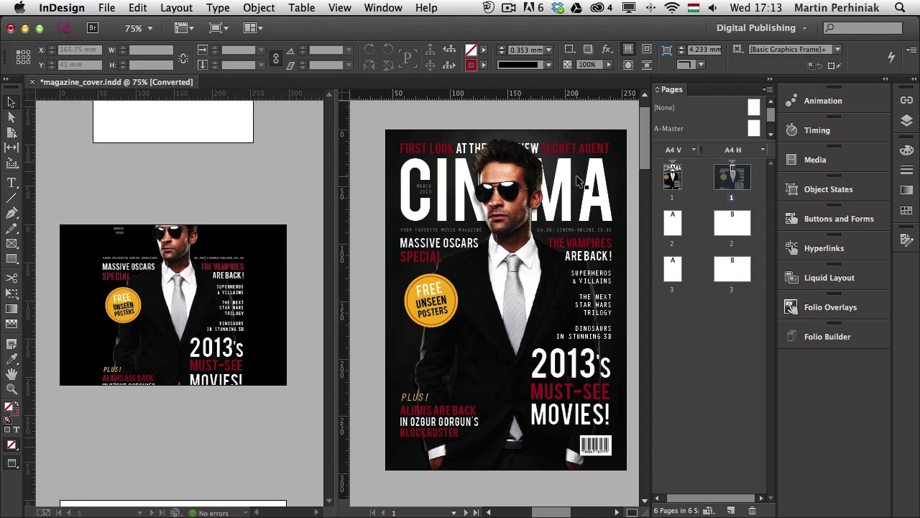